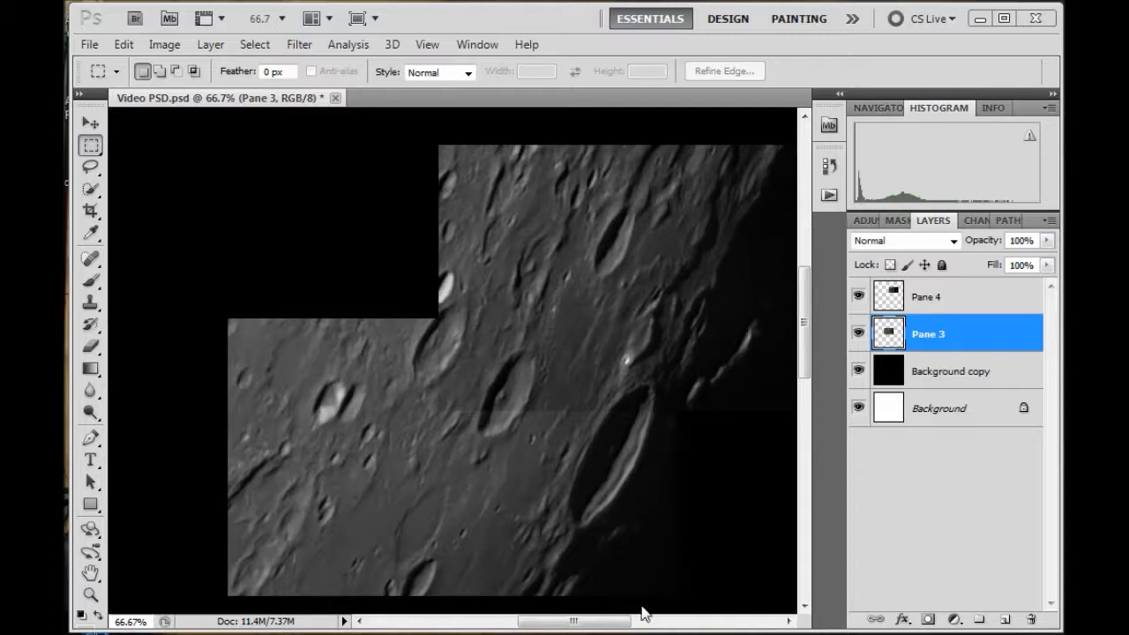
Step: Inspect the layer stack by hiding Pane 4, Pane 3 and Background copy, and showing them all again
{"action": "left_click", "coordinate": [576, 622]}
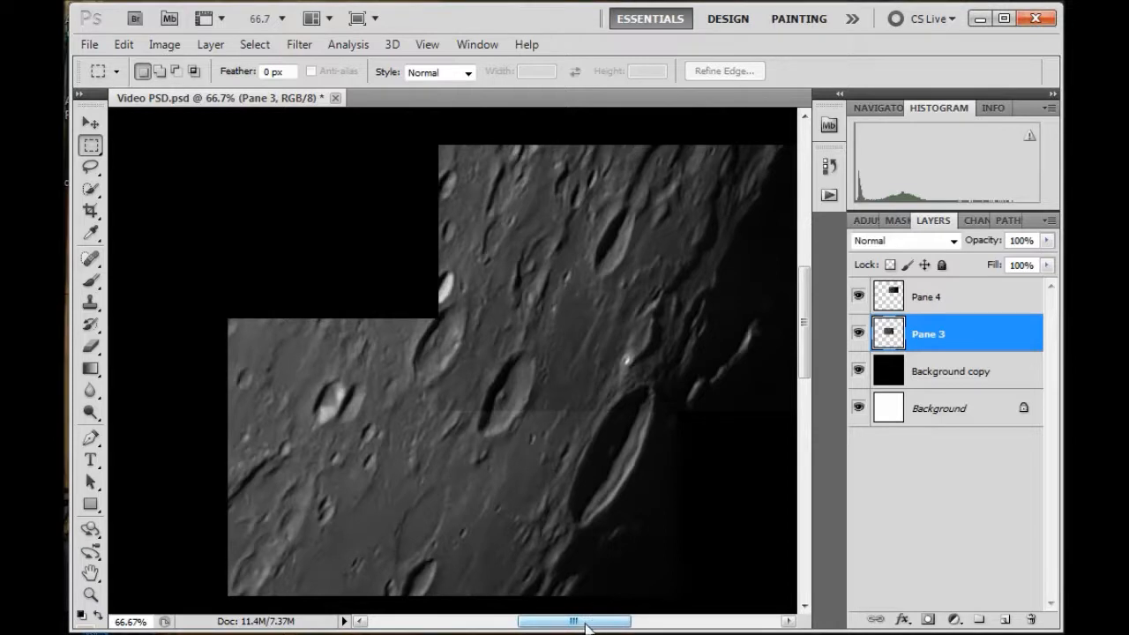
{"action": "left_click_drag", "start_coordinate": [574, 626], "coordinate": [588, 624]}
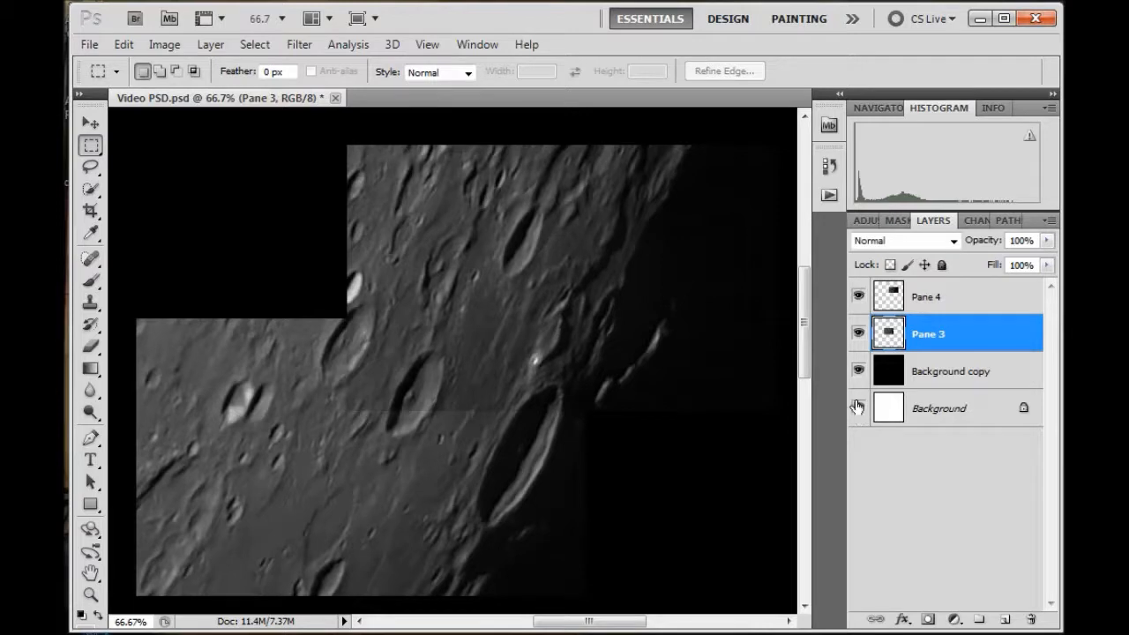
{"action": "left_click", "coordinate": [857, 371]}
{"action": "left_click", "coordinate": [859, 333]}
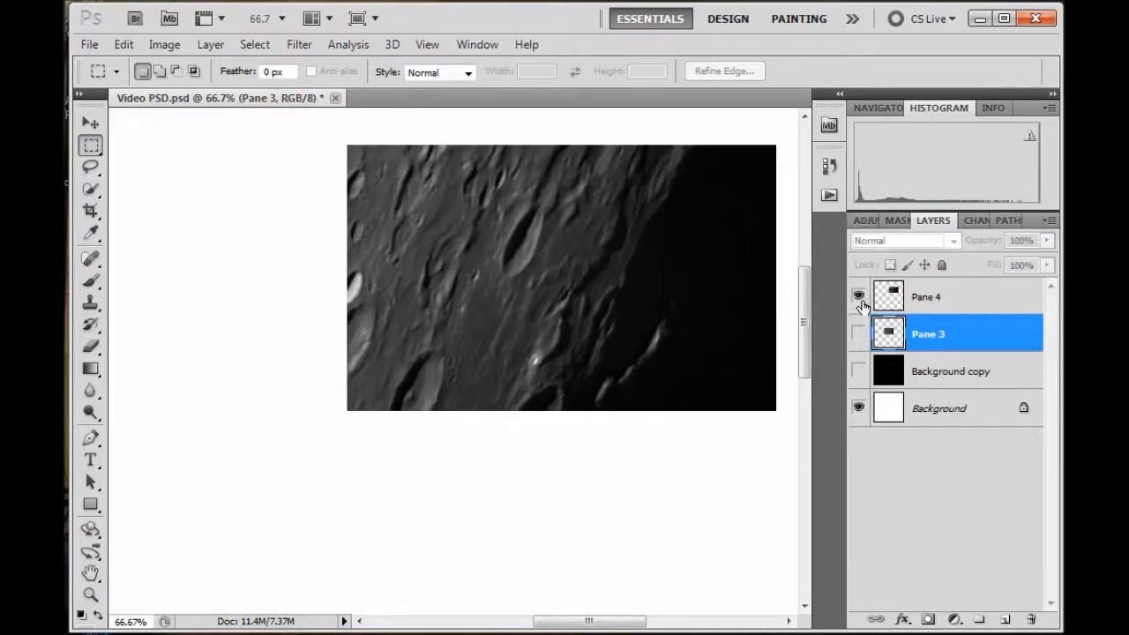
{"action": "left_click", "coordinate": [859, 297]}
{"action": "left_click", "coordinate": [858, 372]}
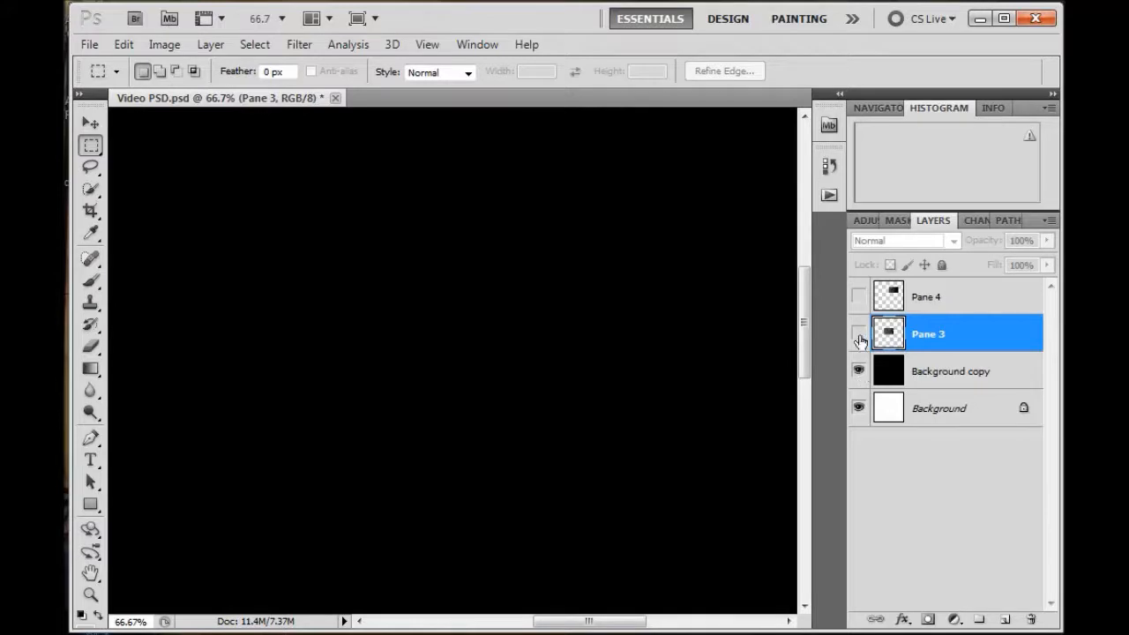
{"action": "left_click", "coordinate": [859, 332]}
{"action": "left_click", "coordinate": [858, 297]}
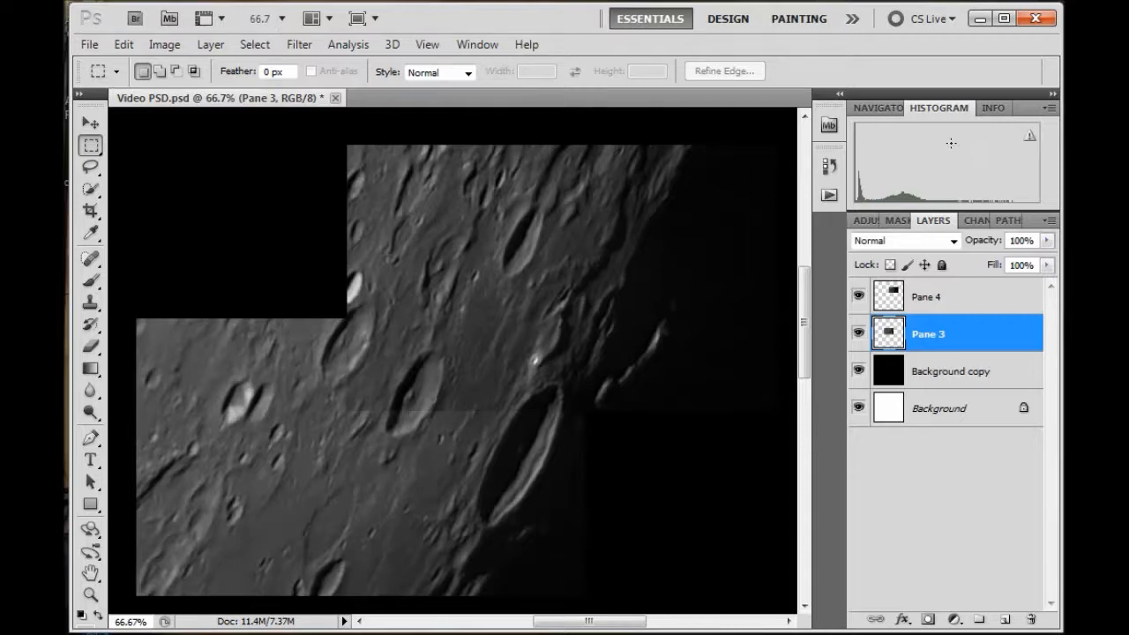
{"action": "left_click", "coordinate": [477, 44]}
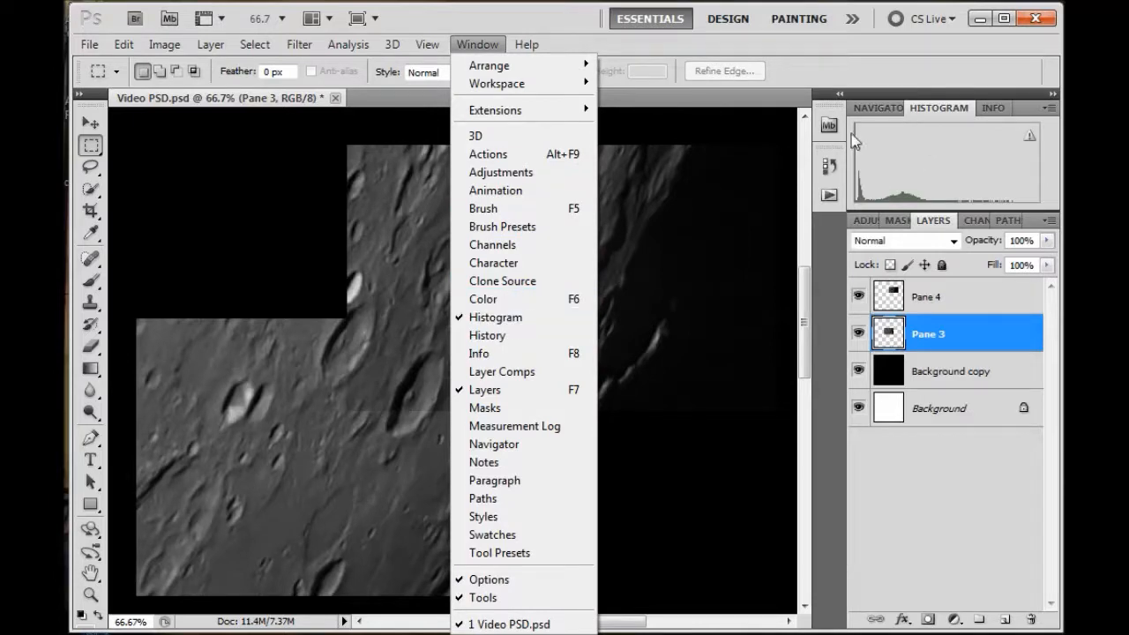
{"action": "left_click", "coordinate": [923, 160]}
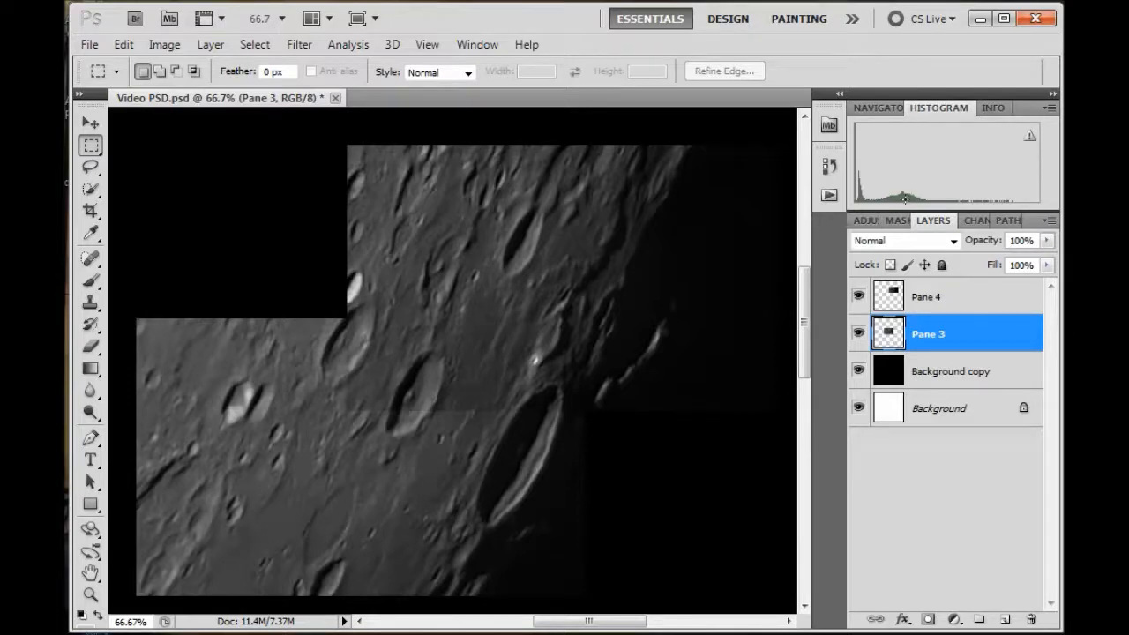
{"action": "left_click", "coordinate": [179, 46]}
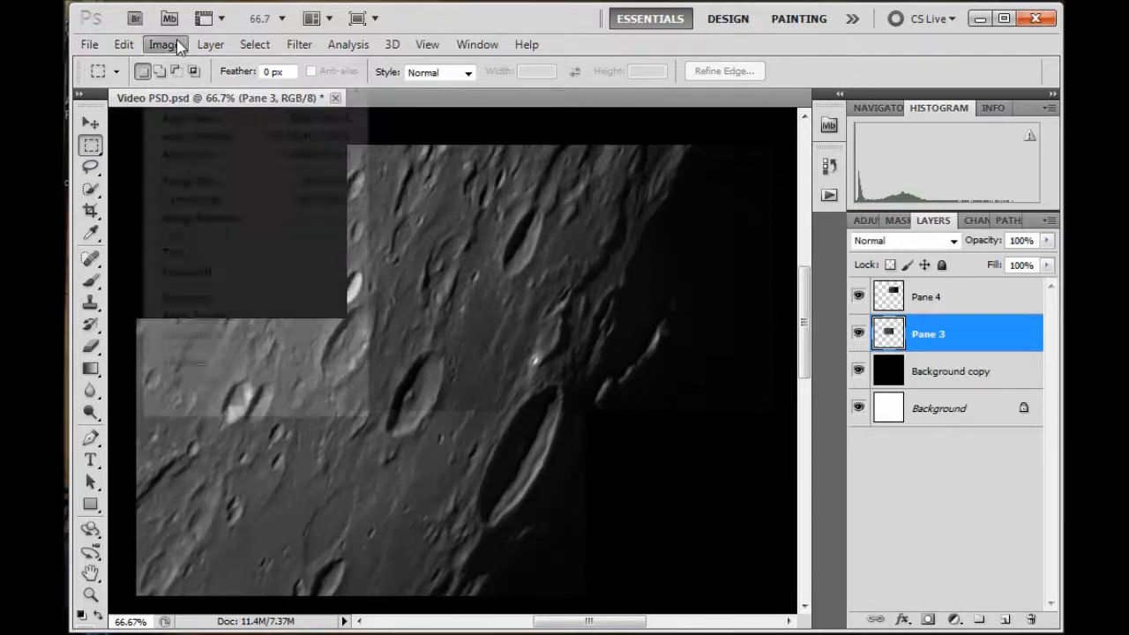
{"action": "mouse_move", "coordinate": [182, 94]}
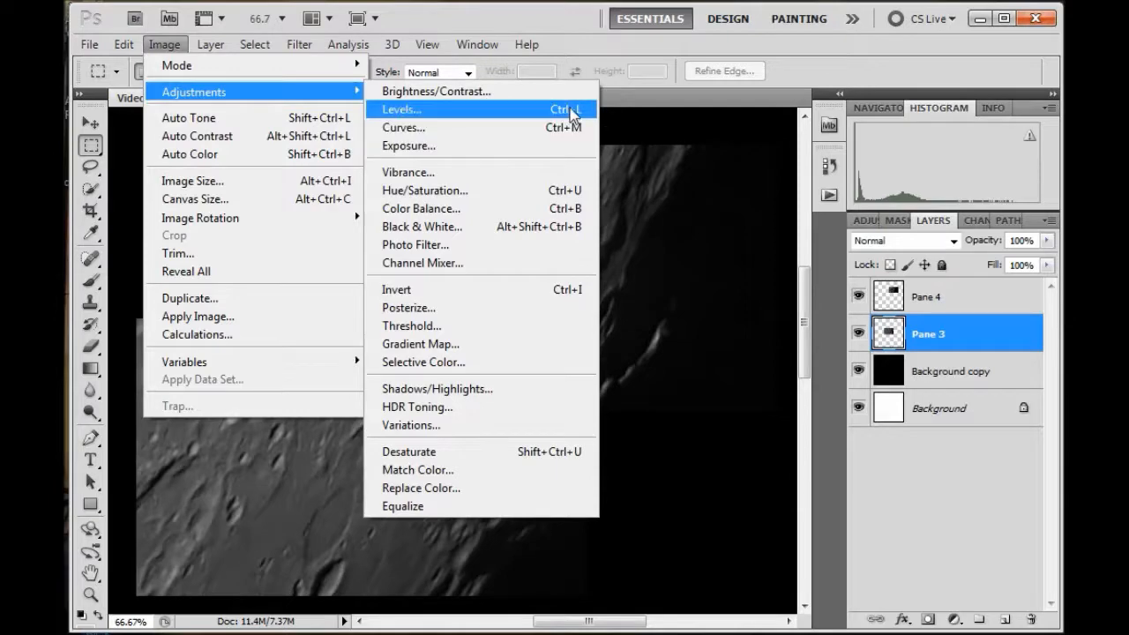
{"action": "left_click", "coordinate": [569, 108]}
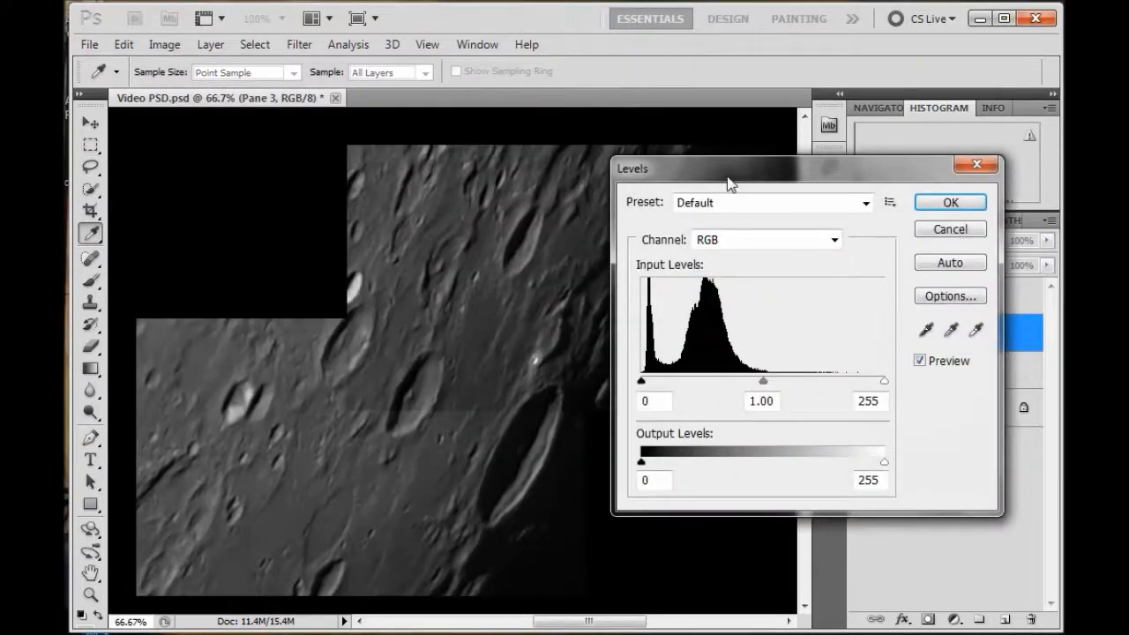
{"action": "left_click_drag", "start_coordinate": [686, 176], "coordinate": [462, 146]}
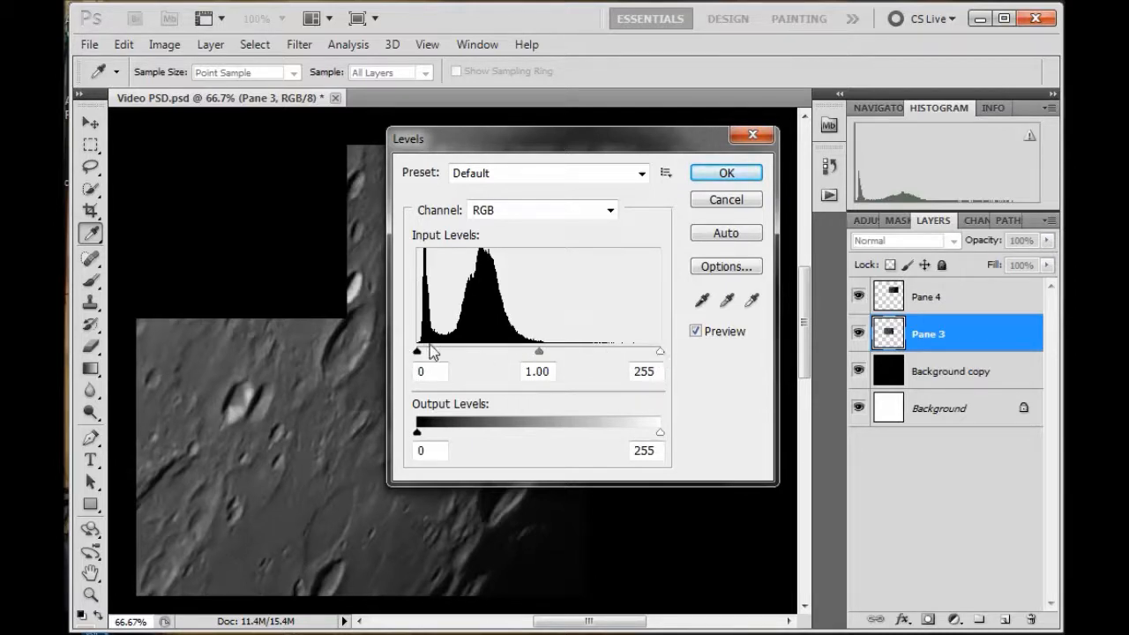
{"action": "left_click_drag", "start_coordinate": [499, 139], "coordinate": [734, 41]}
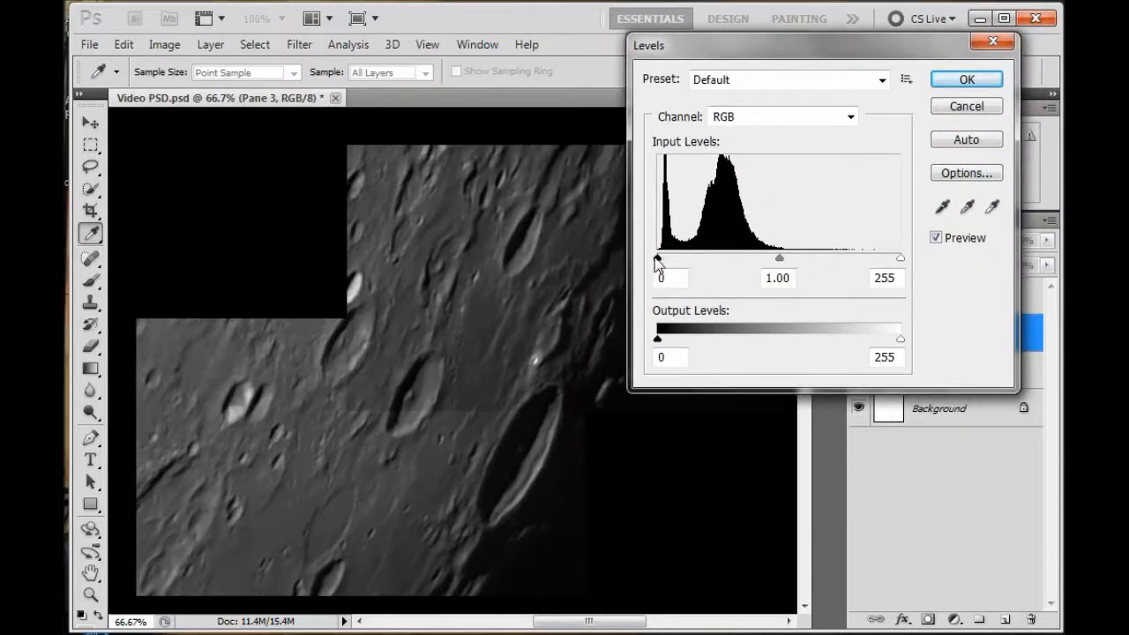
{"action": "left_click_drag", "start_coordinate": [657, 262], "coordinate": [701, 270]}
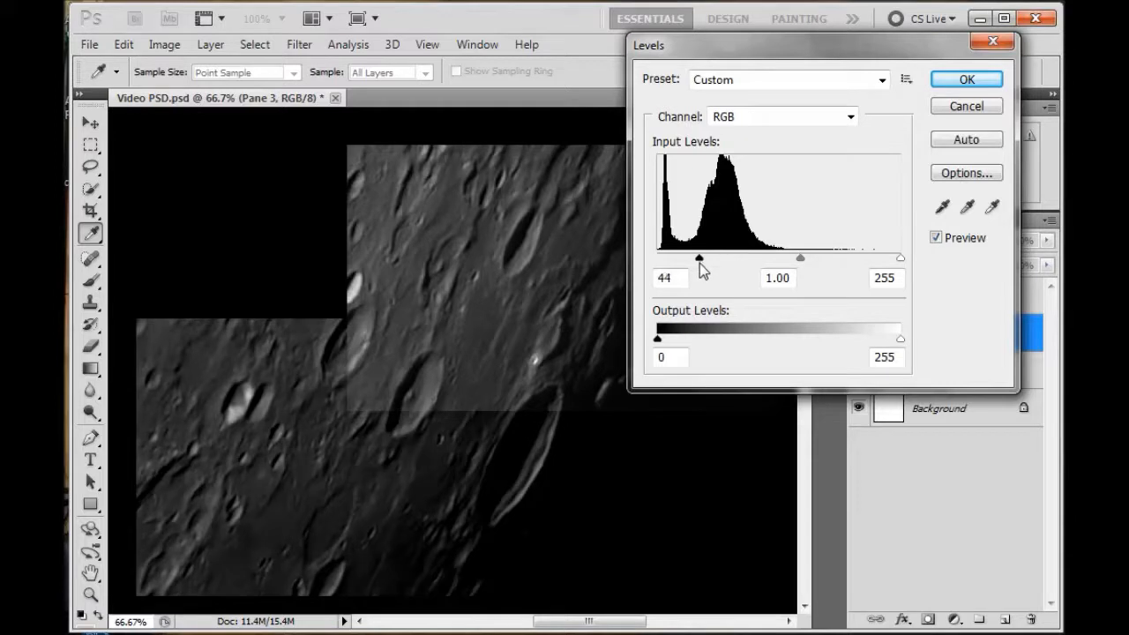
{"action": "left_click_drag", "start_coordinate": [705, 263], "coordinate": [715, 264]}
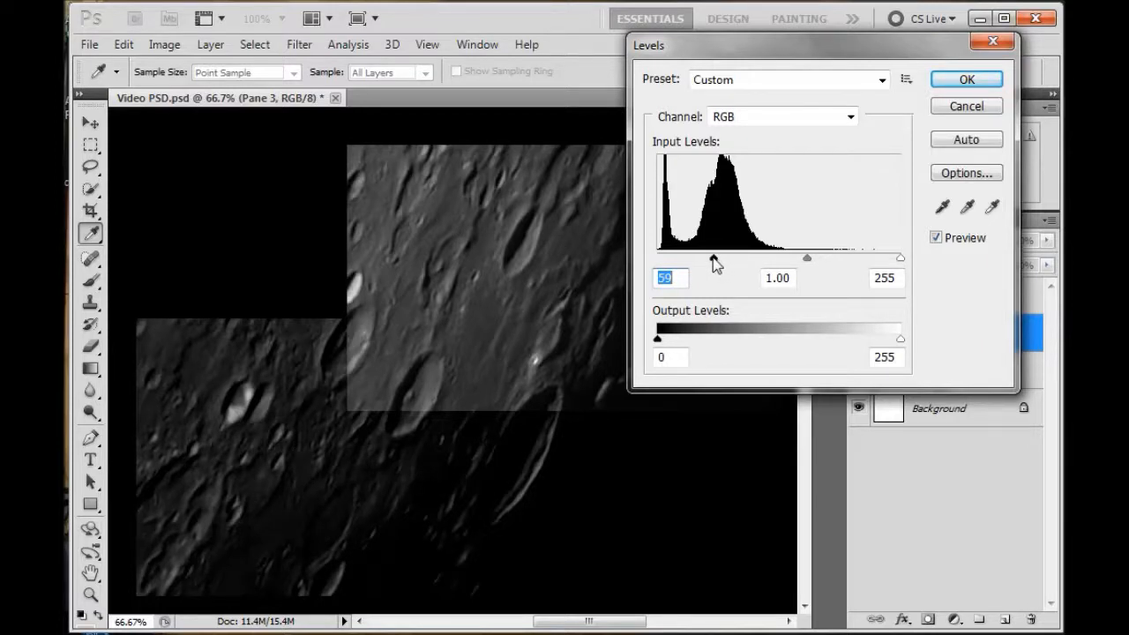
{"action": "left_click_drag", "start_coordinate": [714, 263], "coordinate": [657, 262]}
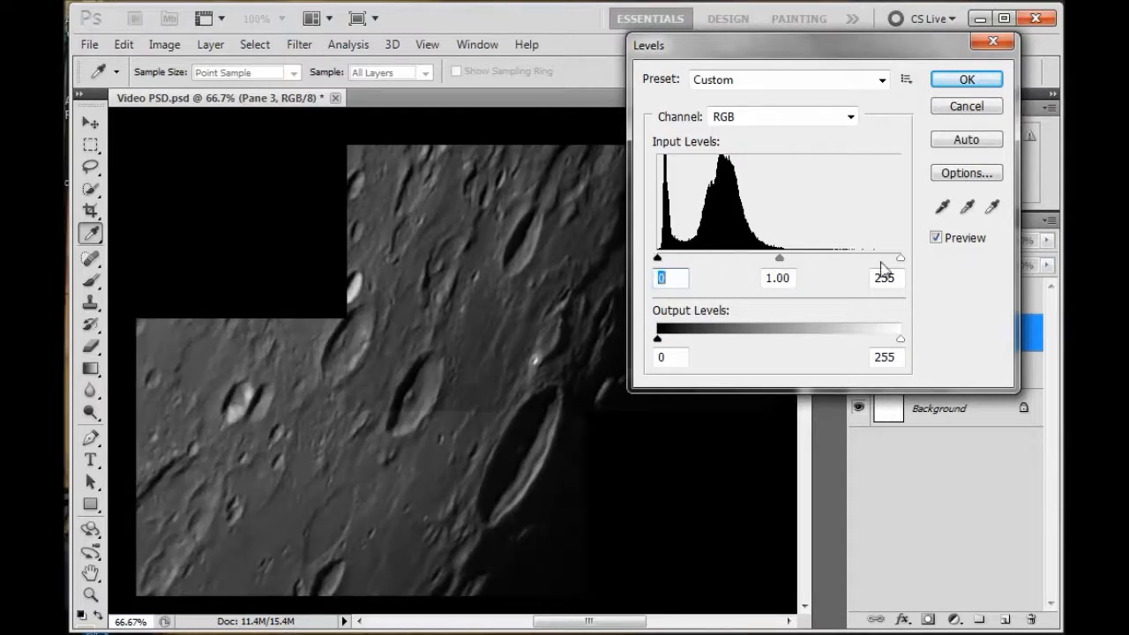
{"action": "left_click_drag", "start_coordinate": [901, 260], "coordinate": [734, 253]}
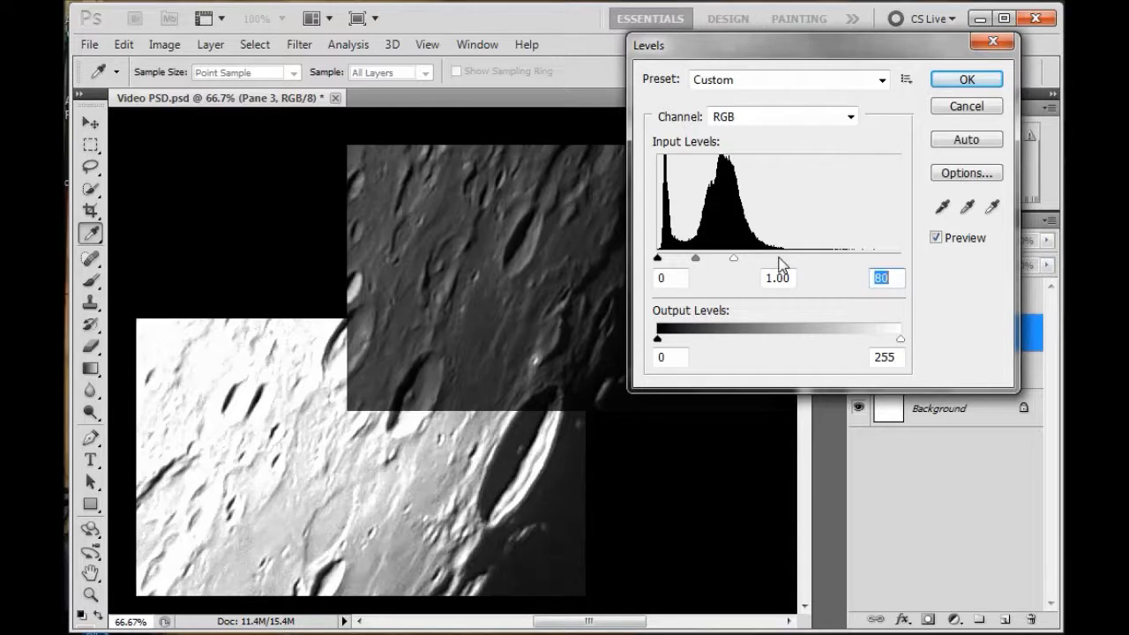
{"action": "left_click_drag", "start_coordinate": [734, 261], "coordinate": [908, 263]}
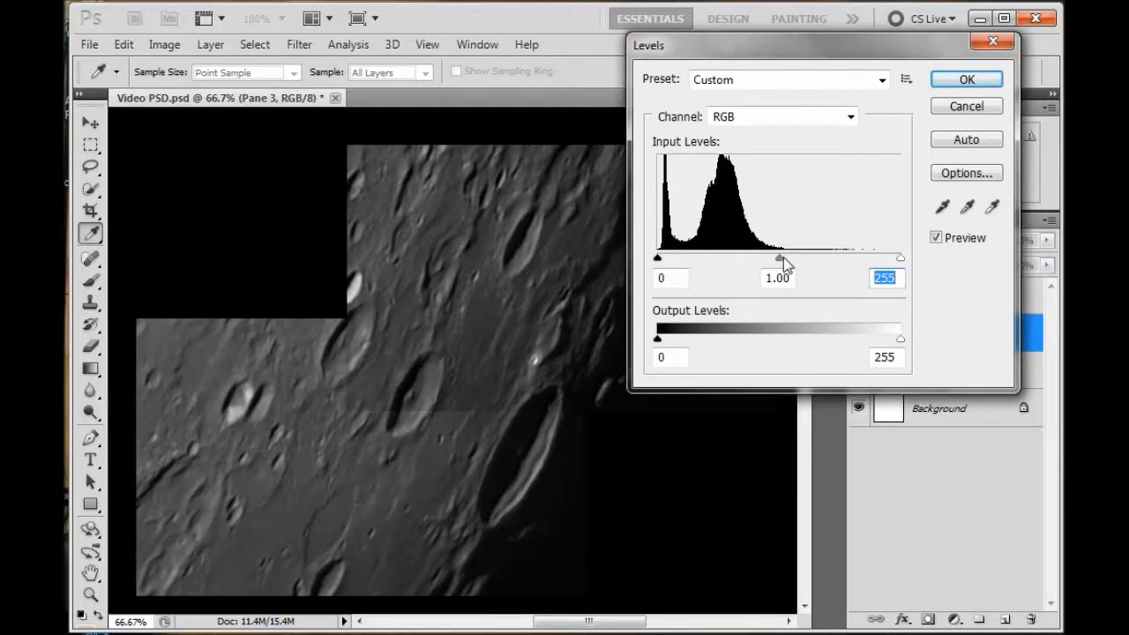
{"action": "mouse_move", "coordinate": [780, 262]}
{"action": "left_mouse_down"}
{"action": "mouse_move", "coordinate": [738, 261]}
{"action": "mouse_move", "coordinate": [858, 256]}
{"action": "mouse_move", "coordinate": [778, 259]}
{"action": "left_mouse_up"}
{"action": "left_click", "coordinate": [967, 107]}
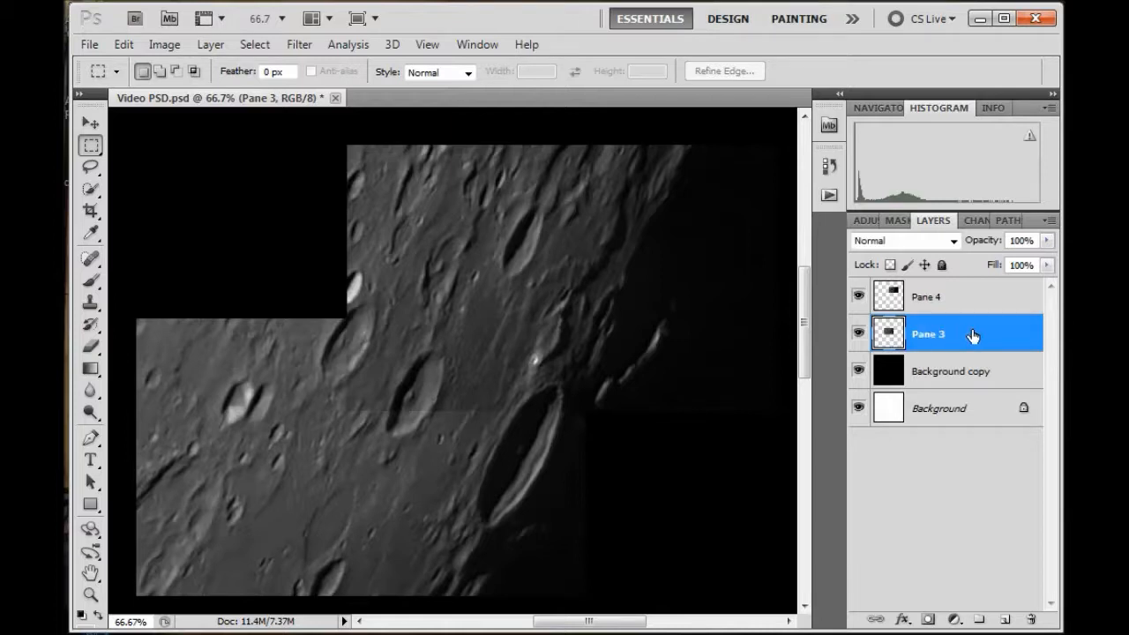
Step: Add a Levels adjustment layer above Pane 3 and clip it to that layer
{"action": "left_click", "coordinate": [954, 620]}
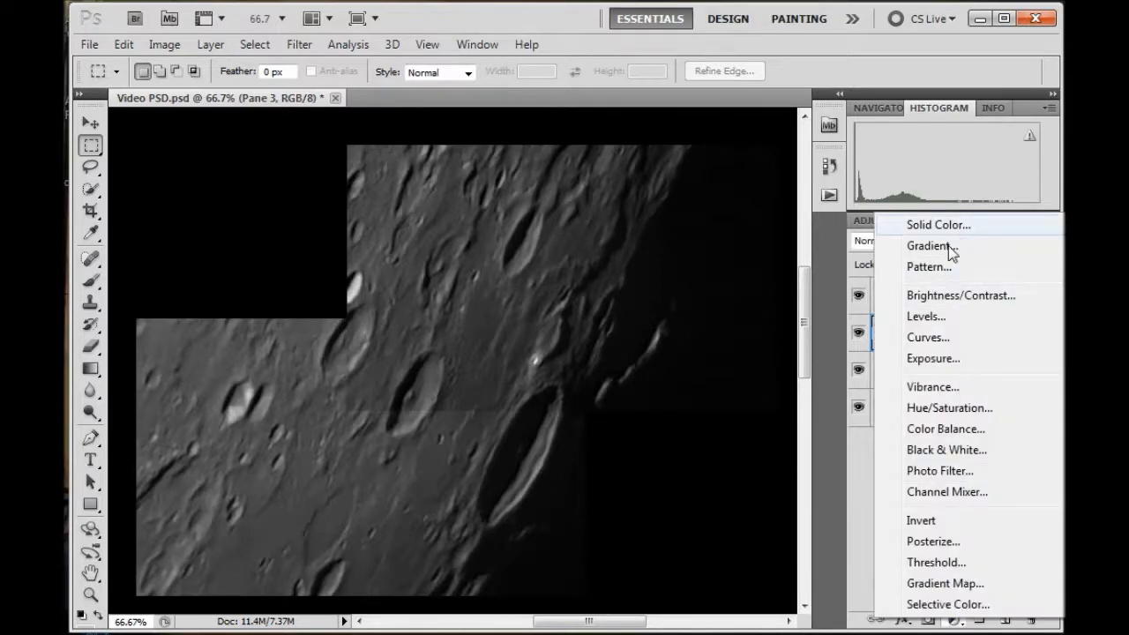
{"action": "left_click", "coordinate": [936, 318]}
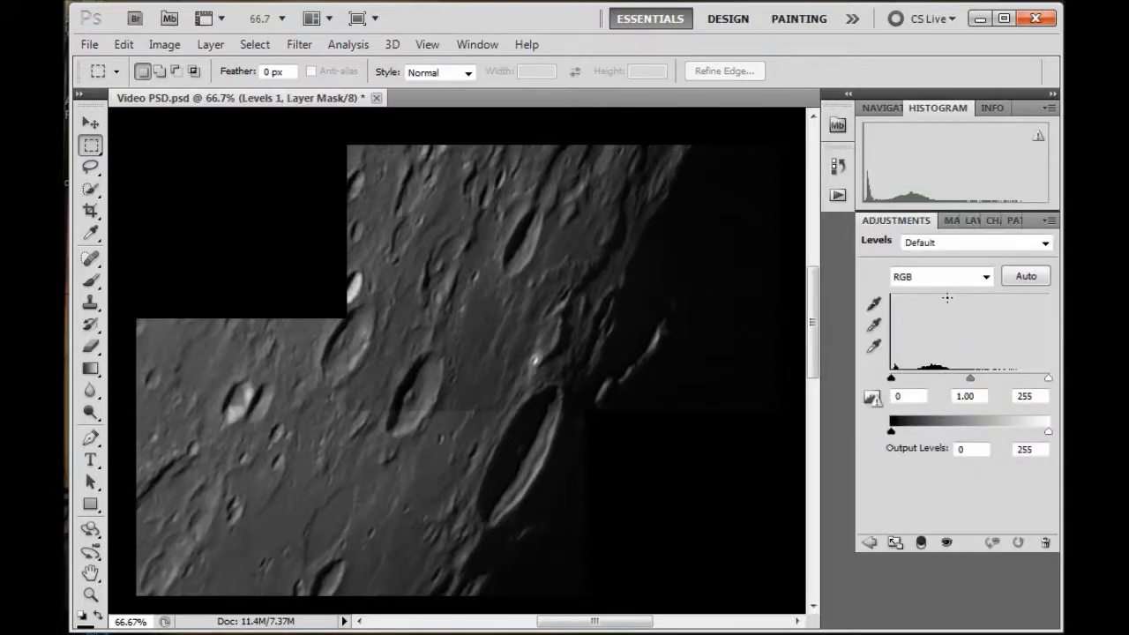
{"action": "left_click", "coordinate": [970, 222]}
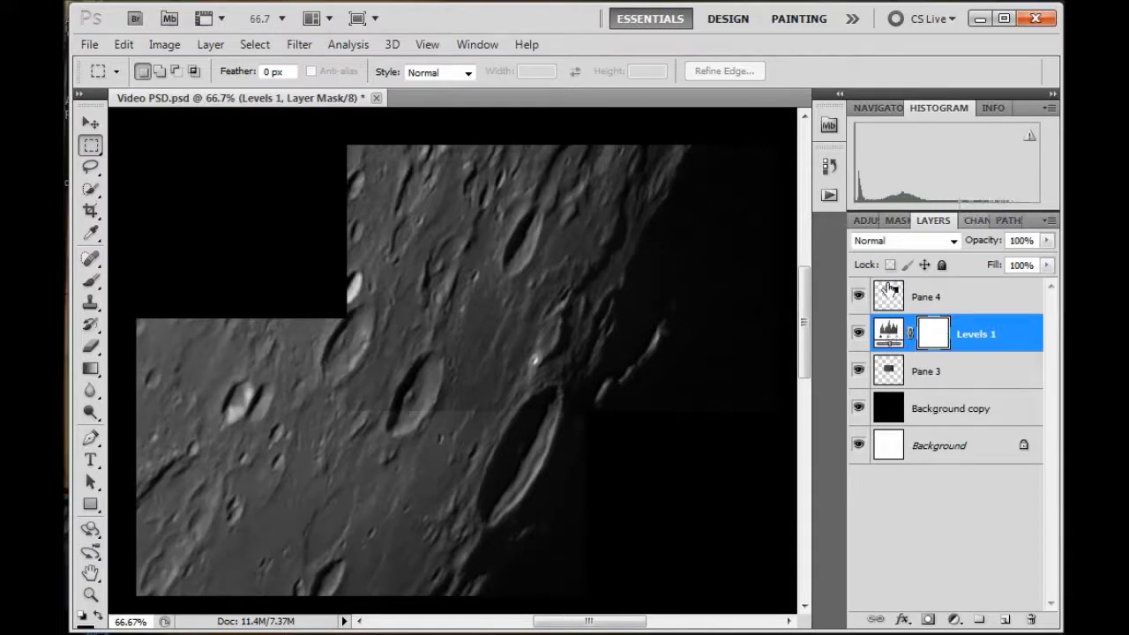
{"action": "left_click", "coordinate": [868, 220]}
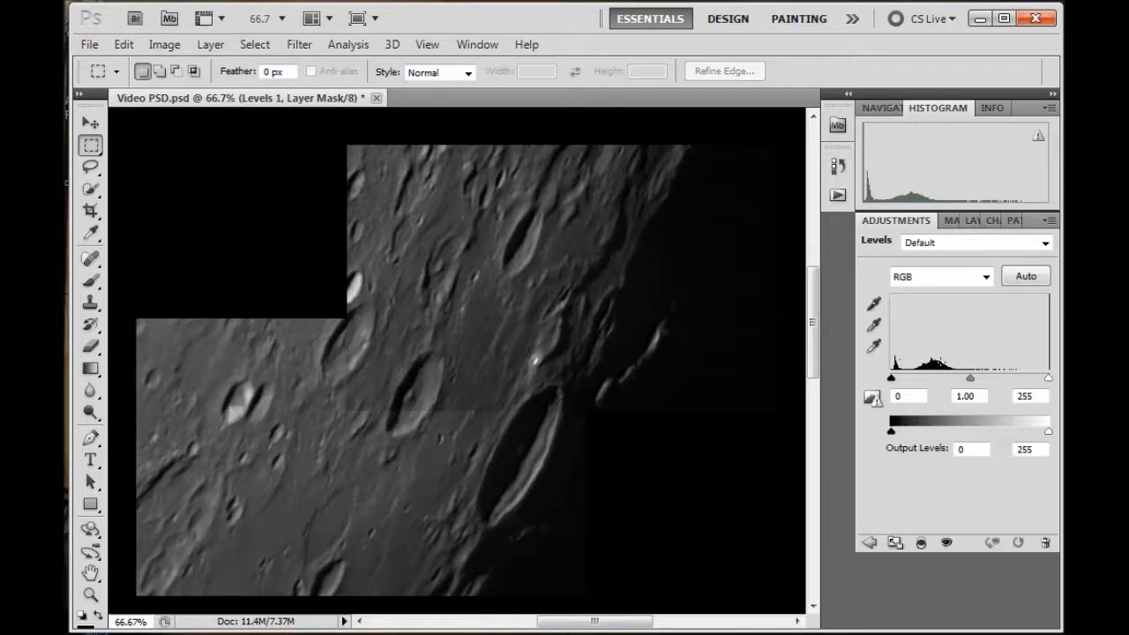
{"action": "left_click", "coordinate": [970, 222]}
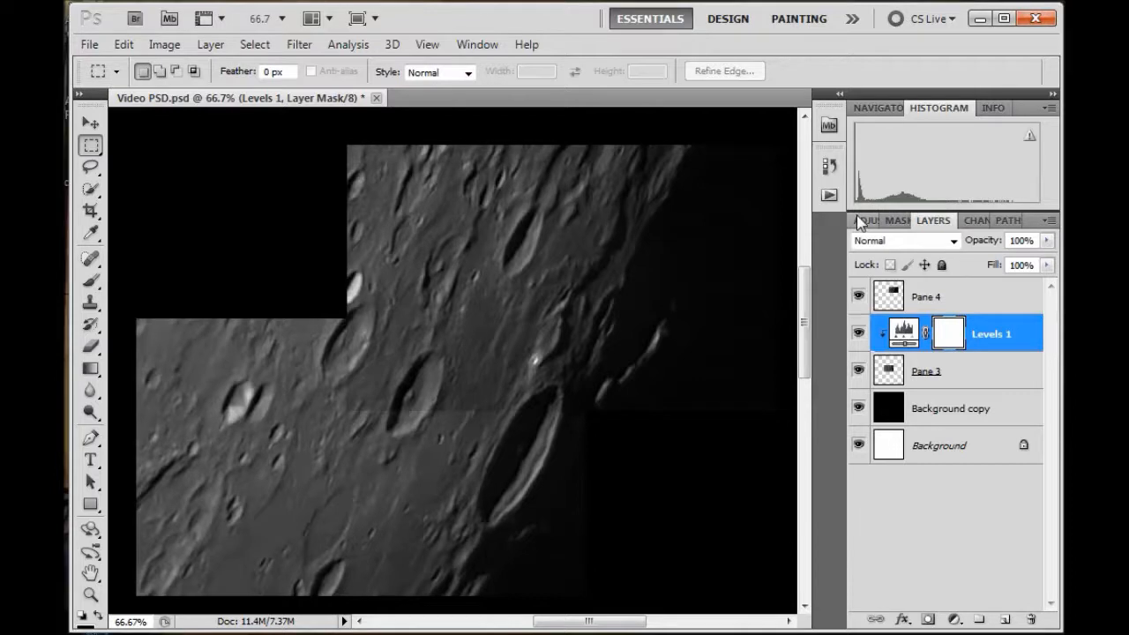
Step: Set the midtone input level of the Levels adjustment clipped to Pane 3 to 0.89 to blend the seam with Pane 4
{"action": "double_click", "coordinate": [904, 333]}
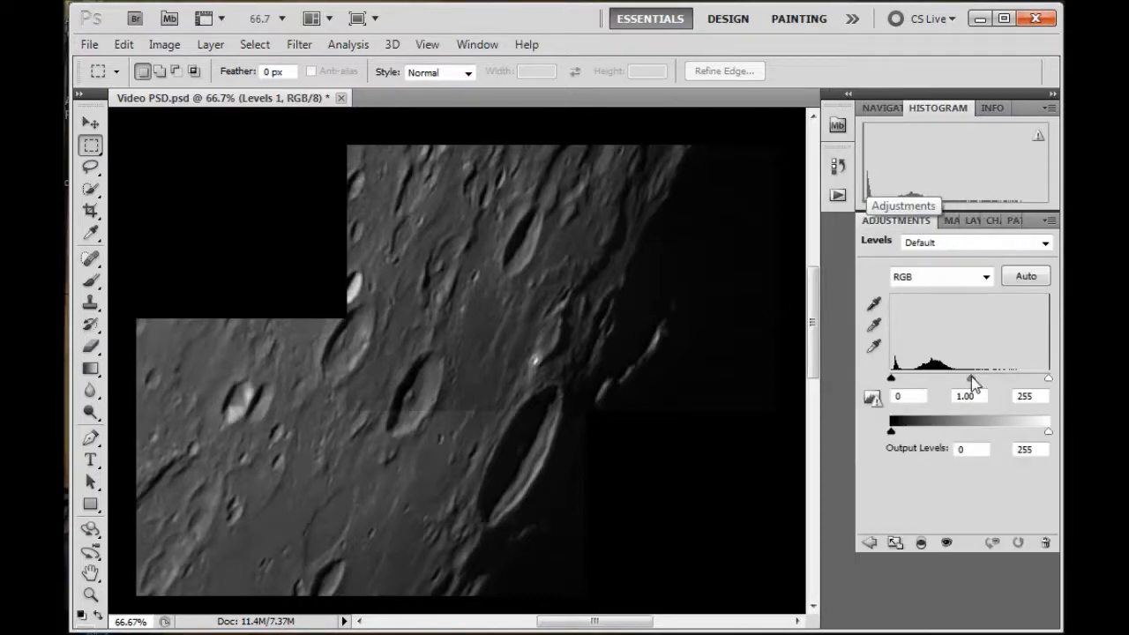
{"action": "mouse_move", "coordinate": [971, 383]}
{"action": "left_mouse_down"}
{"action": "mouse_move", "coordinate": [951, 377]}
{"action": "mouse_move", "coordinate": [971, 379]}
{"action": "left_mouse_up"}
{"action": "double_click", "coordinate": [979, 399]}
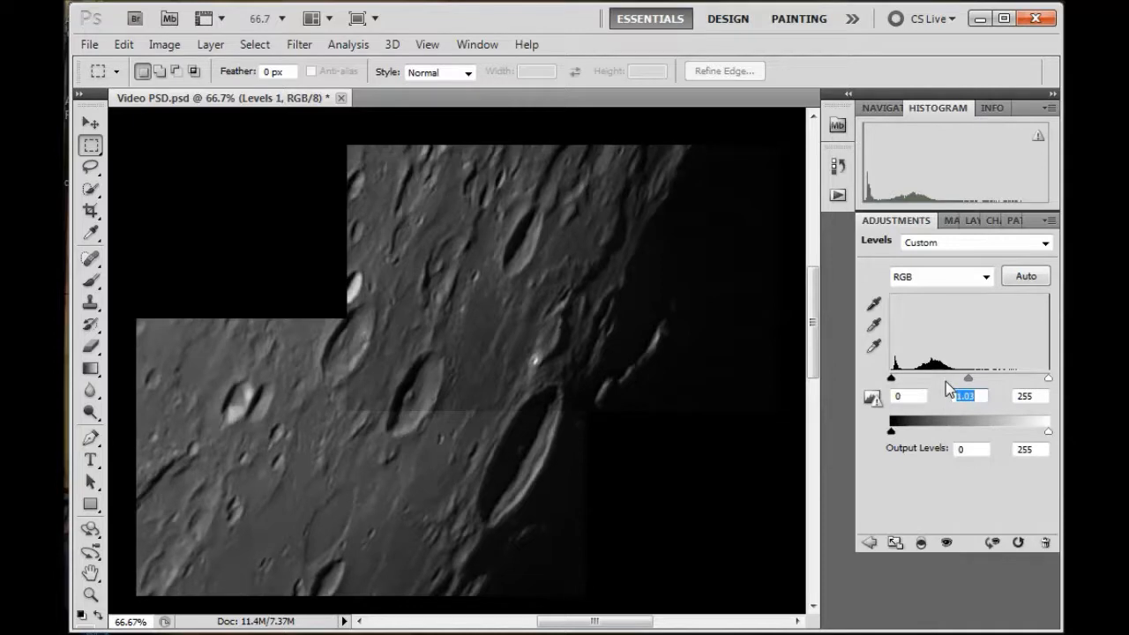
{"action": "key", "text": "Up"}
{"action": "key", "text": "Up"}
{"action": "key", "text": "Up"}
{"action": "key", "text": "Up"}
{"action": "key", "text": "Up"}
{"action": "key", "text": "Up"}
{"action": "key", "text": "Up"}
{"action": "key", "text": "Up"}
{"action": "key", "text": "Up"}
{"action": "key", "text": "Up"}
{"action": "key", "text": "Up"}
{"action": "key", "text": "Up"}
{"action": "key", "text": "Up"}
{"action": "key", "text": "Up"}
{"action": "key", "text": "Up"}
{"action": "key", "text": "Up"}
{"action": "key", "text": "Up"}
{"action": "key", "text": "Up"}
{"action": "key", "text": "Down"}
{"action": "key", "text": "Down"}
{"action": "key", "text": "Down"}
{"action": "key", "text": "Down"}
{"action": "key", "text": "Down"}
{"action": "key", "text": "Down"}
{"action": "key", "text": "Down"}
{"action": "key", "text": "Down"}
{"action": "key", "text": "Down"}
{"action": "key", "text": "Down"}
{"action": "key", "text": "Down"}
{"action": "key", "text": "Down"}
{"action": "key", "text": "Down"}
{"action": "key", "text": "Down"}
{"action": "key", "text": "Down"}
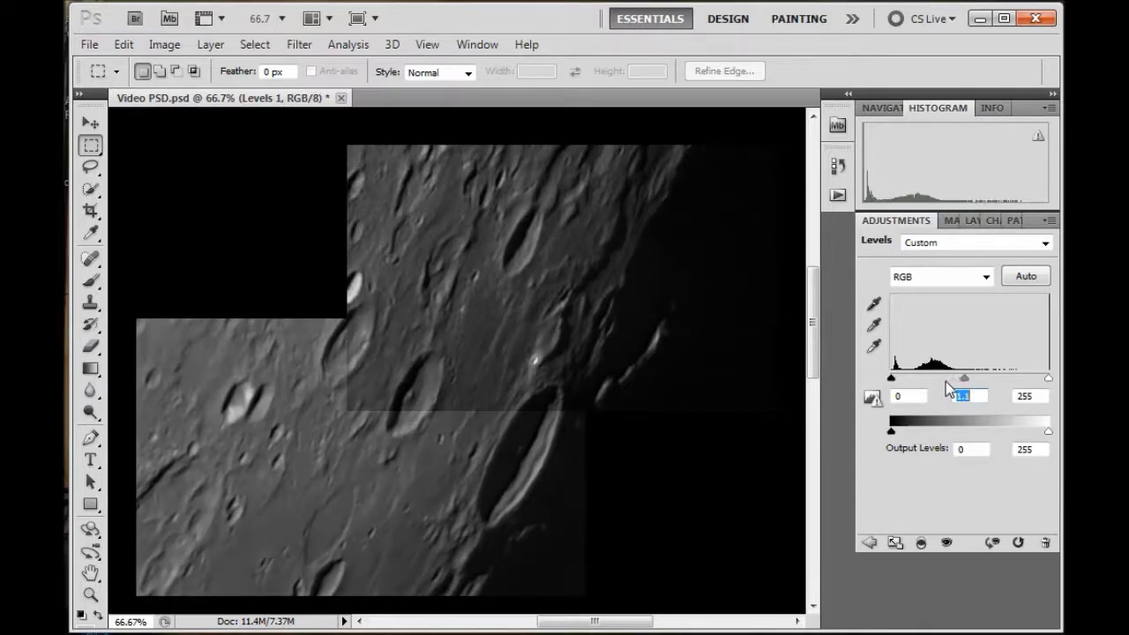
{"action": "key", "text": "Down"}
{"action": "key", "text": "Down"}
{"action": "key", "text": "Down"}
{"action": "key", "text": "Down"}
{"action": "key", "text": "Down"}
{"action": "key", "text": "Down"}
{"action": "key", "text": "Down"}
{"action": "key", "text": "Down"}
{"action": "key", "text": "Down"}
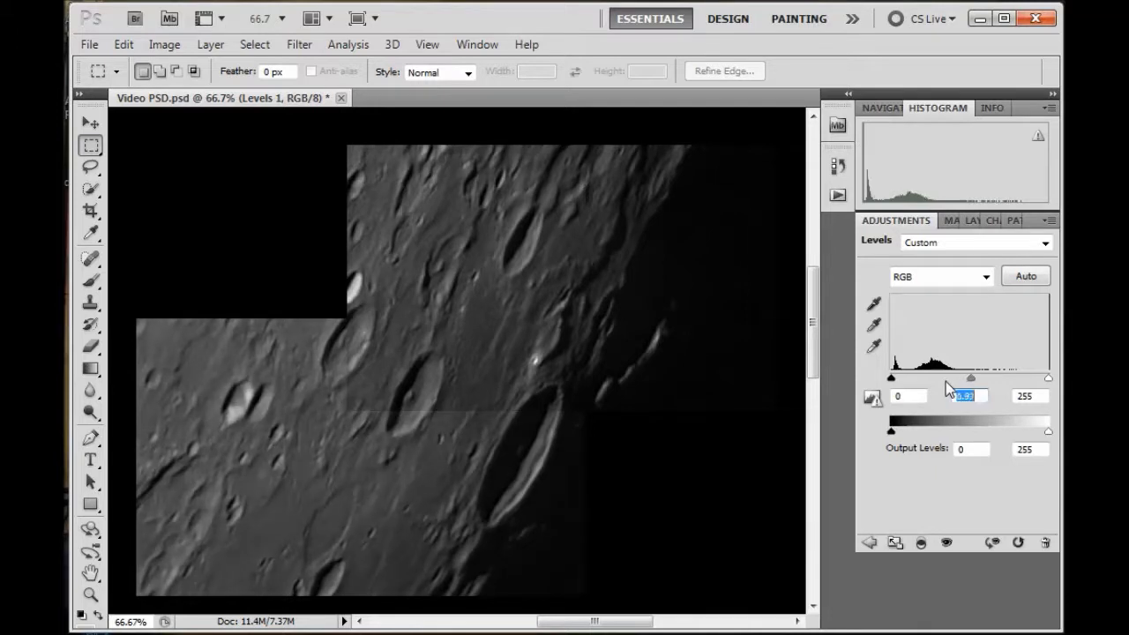
{"action": "key", "text": "Down"}
{"action": "key", "text": "Down"}
{"action": "key", "text": "Down"}
{"action": "key", "text": "Down"}
{"action": "key", "text": "Down"}
{"action": "key", "text": "Down"}
{"action": "key", "text": "Down"}
{"action": "key", "text": "Down"}
{"action": "key", "text": "Down"}
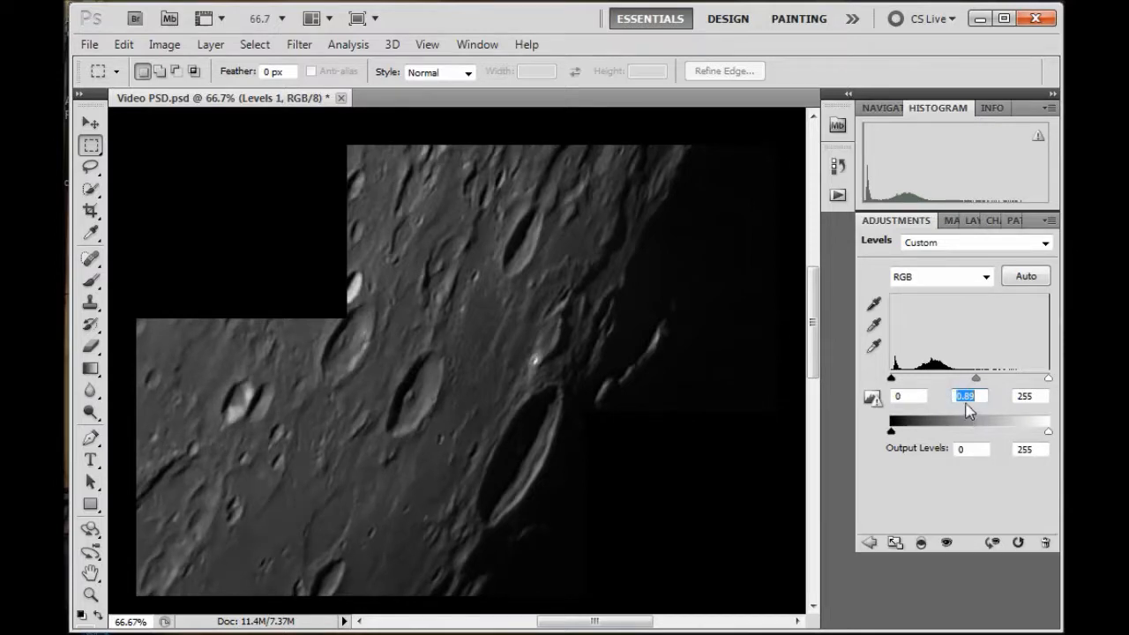
{"action": "mouse_move", "coordinate": [979, 379]}
{"action": "left_mouse_down"}
{"action": "mouse_move", "coordinate": [932, 380]}
{"action": "mouse_move", "coordinate": [1032, 376]}
{"action": "mouse_move", "coordinate": [976, 377]}
{"action": "left_mouse_up"}
{"action": "left_click", "coordinate": [974, 221]}
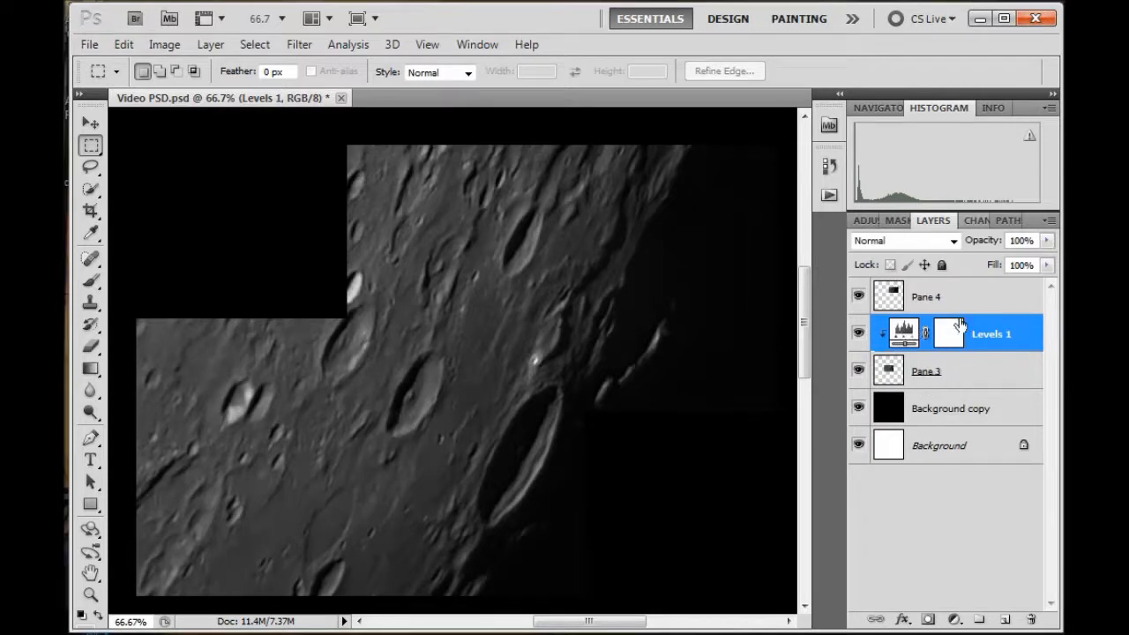
Step: Compare the mosaic with and without the Levels adjustment on Pane 3, and review the adjustment's input levels
{"action": "left_click", "coordinate": [860, 335]}
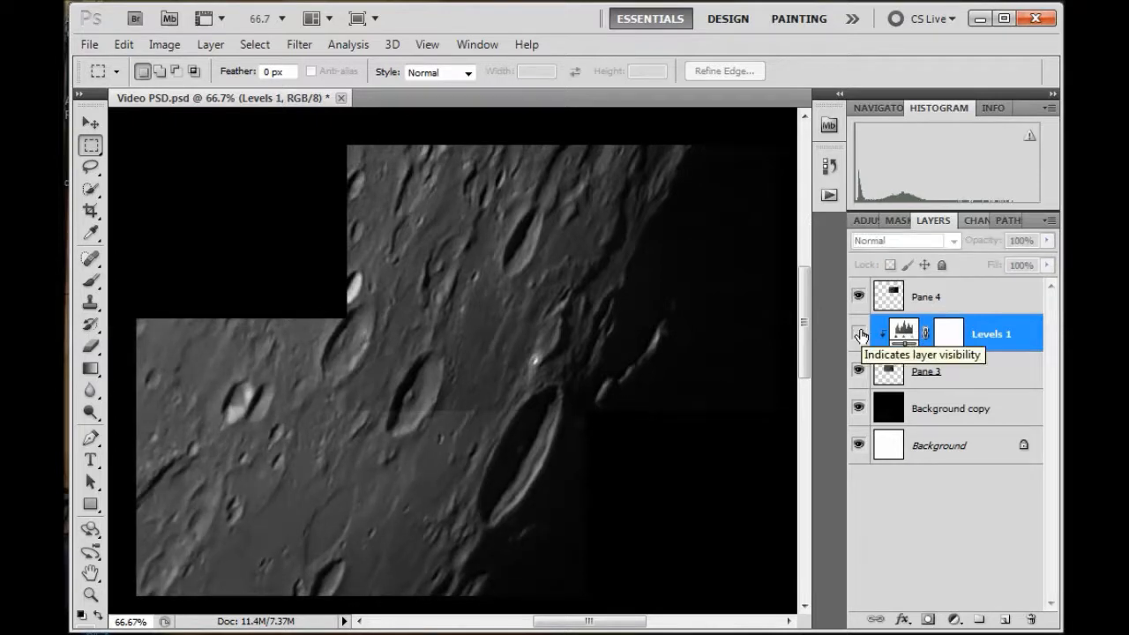
{"action": "left_click", "coordinate": [859, 334]}
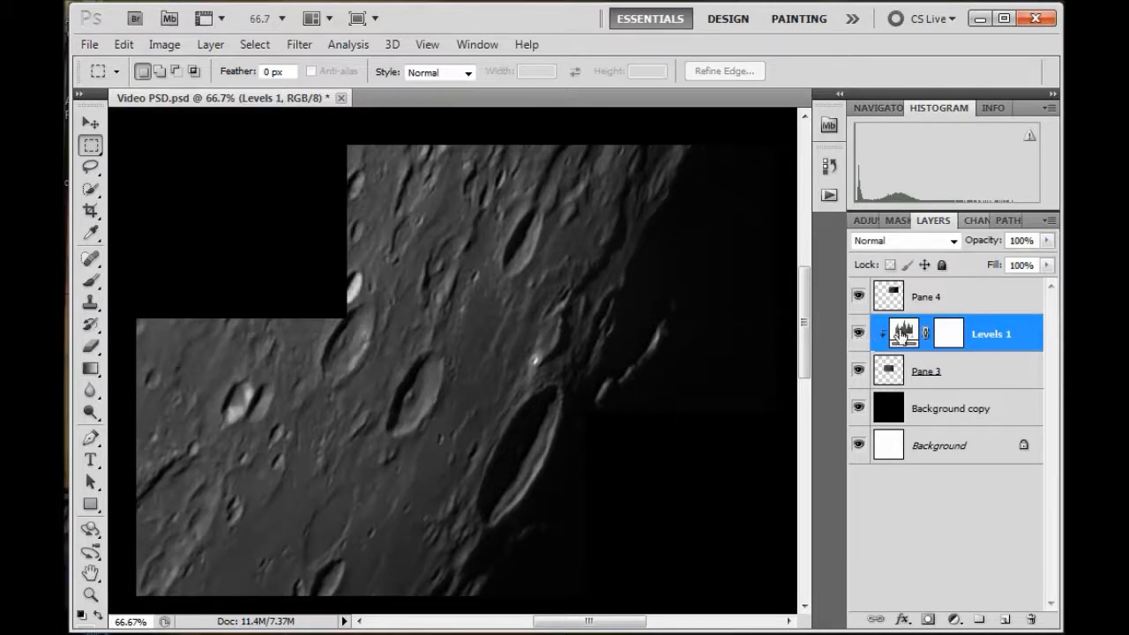
{"action": "double_click", "coordinate": [904, 333]}
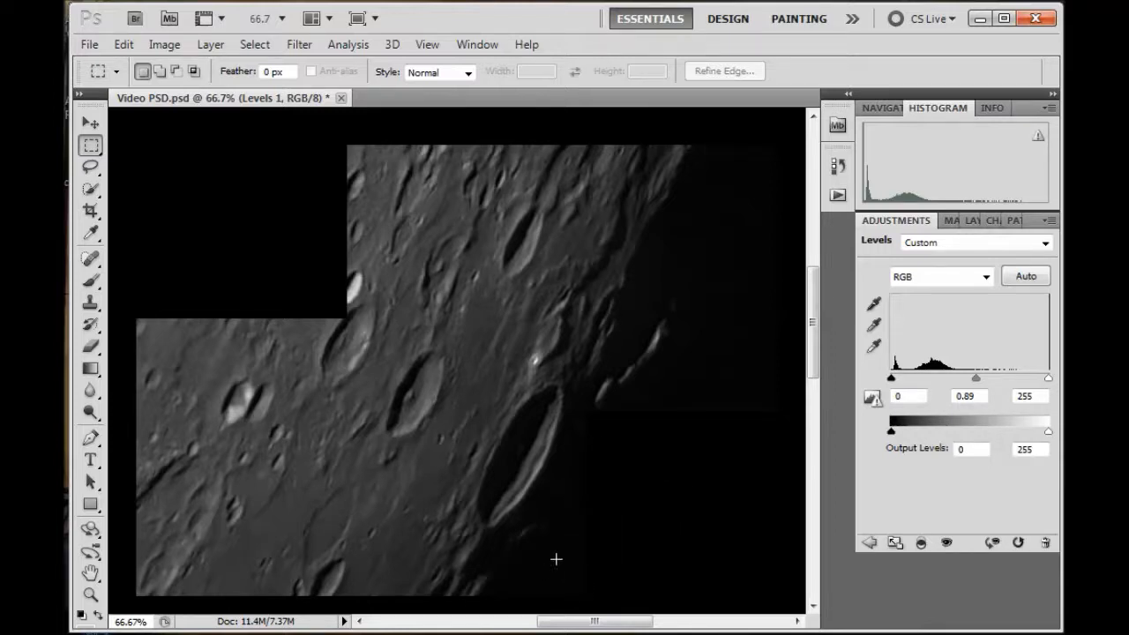
{"action": "double_click", "coordinate": [895, 397]}
{"action": "left_click", "coordinate": [971, 221]}
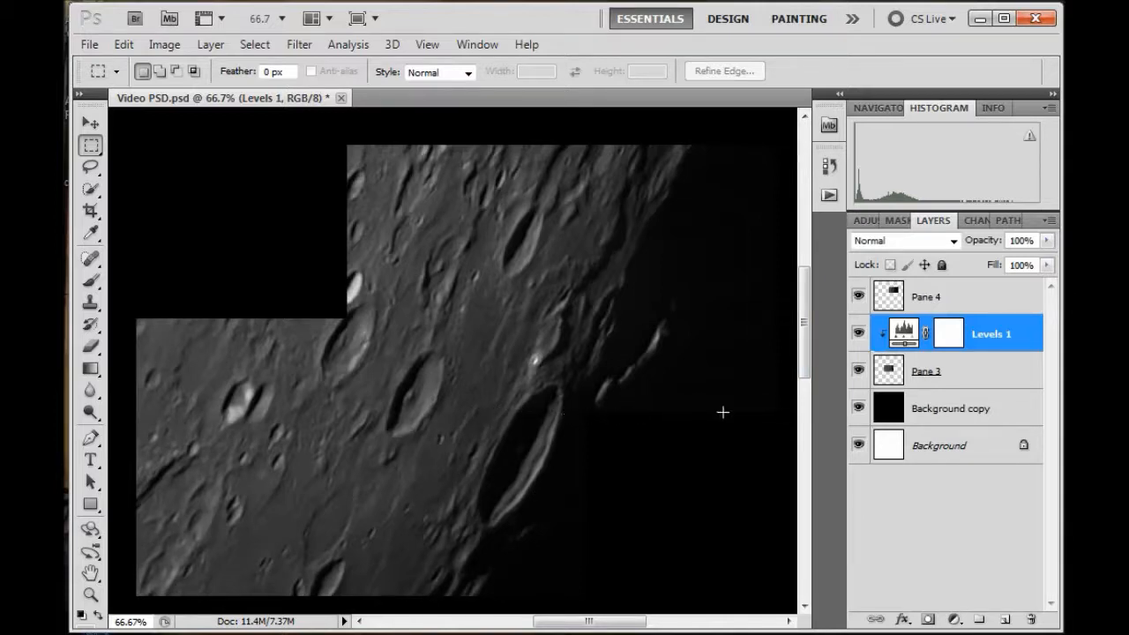
Step: Add a Levels adjustment layer above Pane 4 and clip it to that layer
{"action": "left_click", "coordinate": [962, 299]}
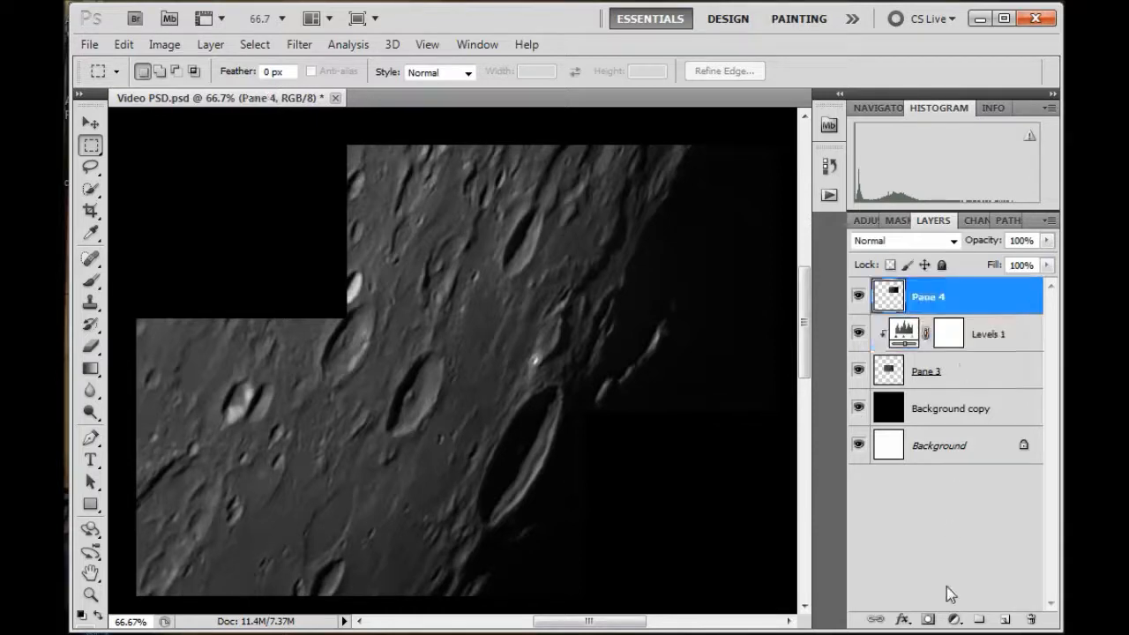
{"action": "left_click", "coordinate": [955, 622]}
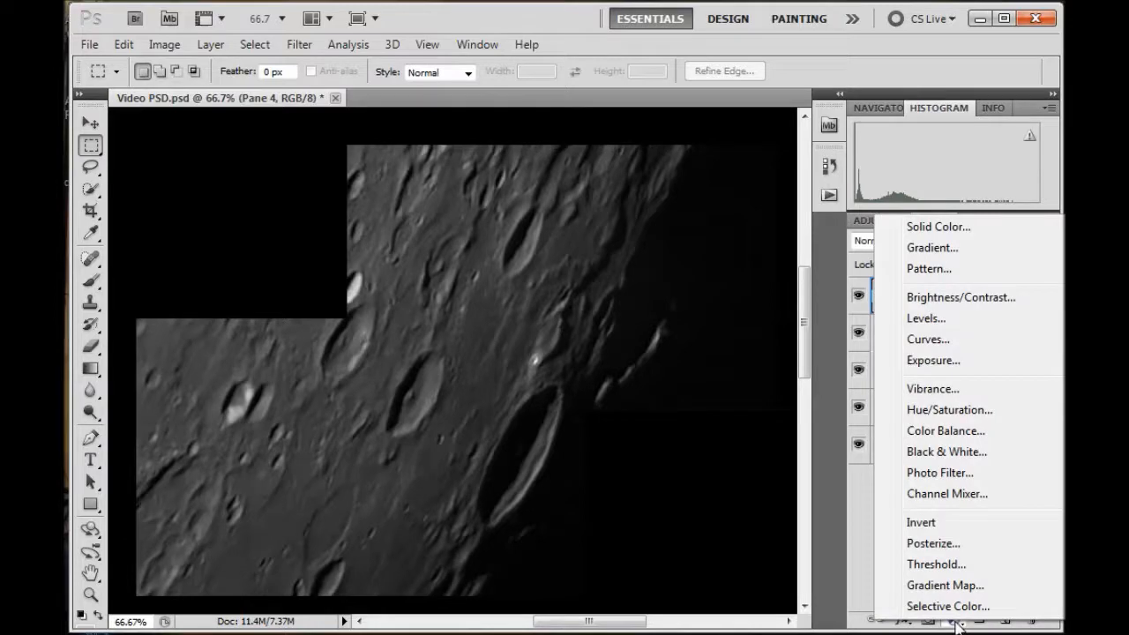
{"action": "left_click", "coordinate": [928, 319]}
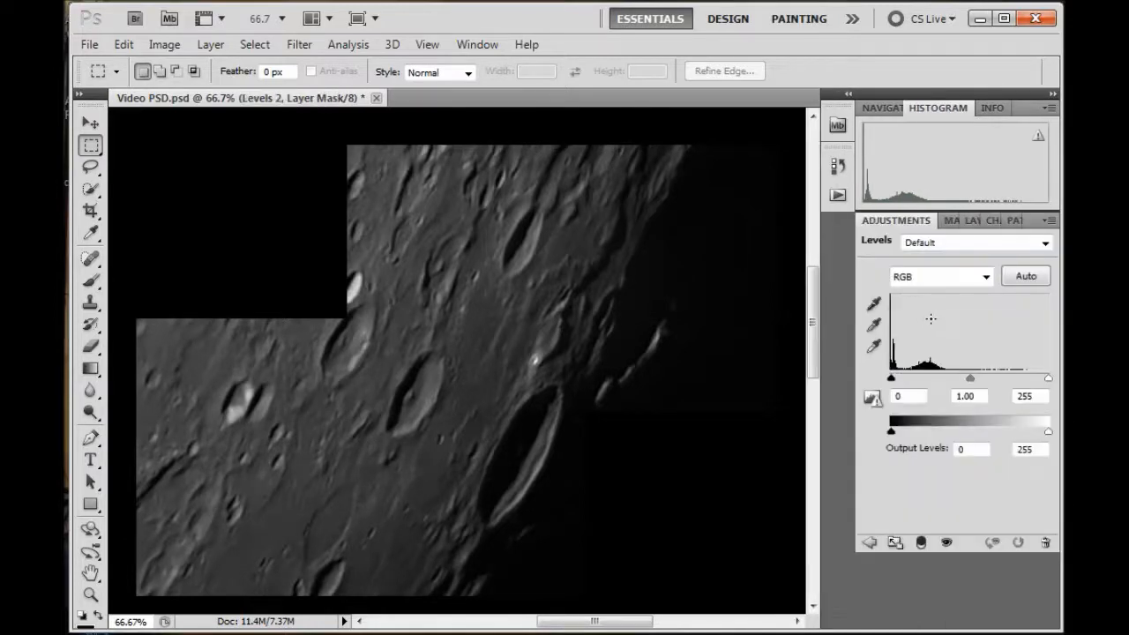
{"action": "left_click", "coordinate": [921, 542]}
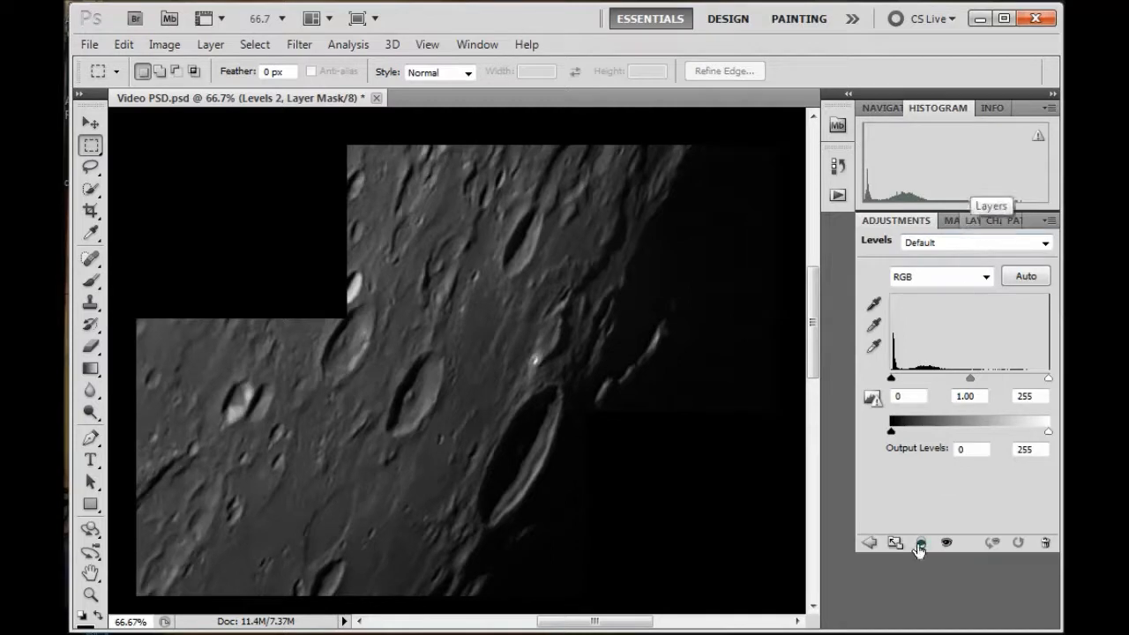
Step: Set the shadow input level of the Levels adjustment clipped to Pane 4 to 3
{"action": "left_click", "coordinate": [898, 396]}
{"action": "key", "text": "Up"}
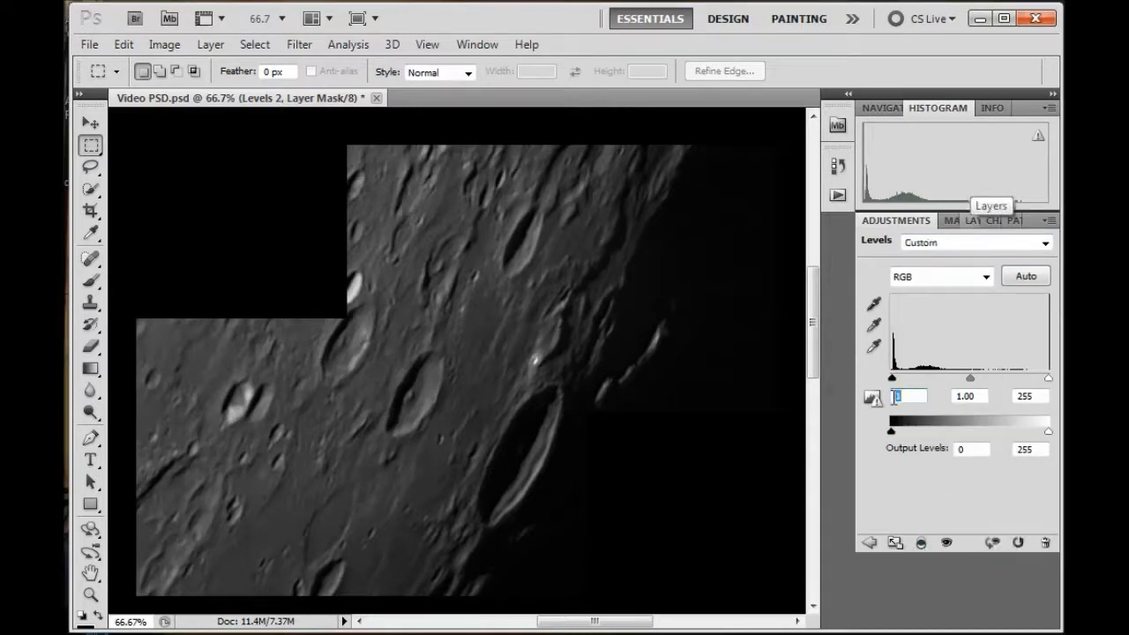
{"action": "key", "text": "Up"}
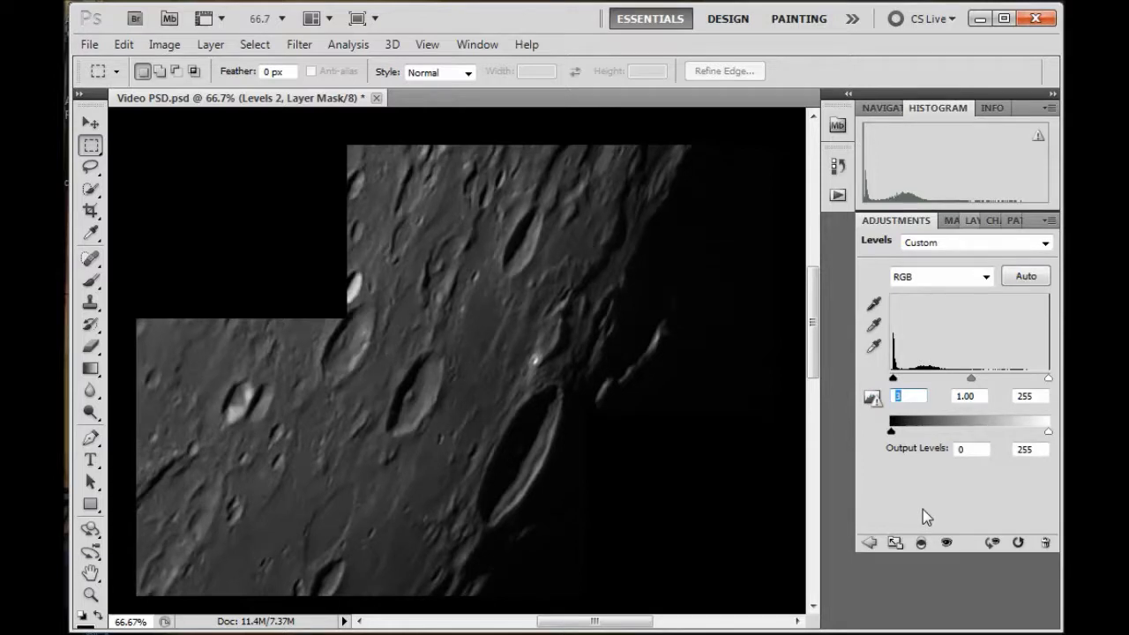
{"action": "left_click", "coordinate": [972, 223]}
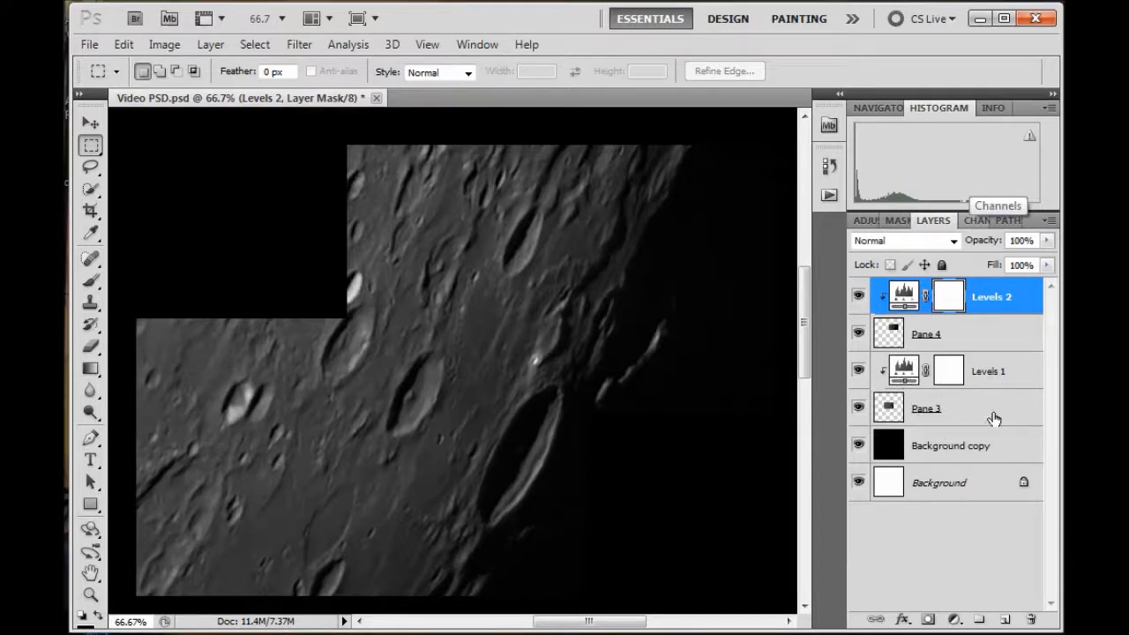
Step: Review the input levels of both Levels adjustments and compare the mosaic with and without the one on Pane 3
{"action": "double_click", "coordinate": [906, 369]}
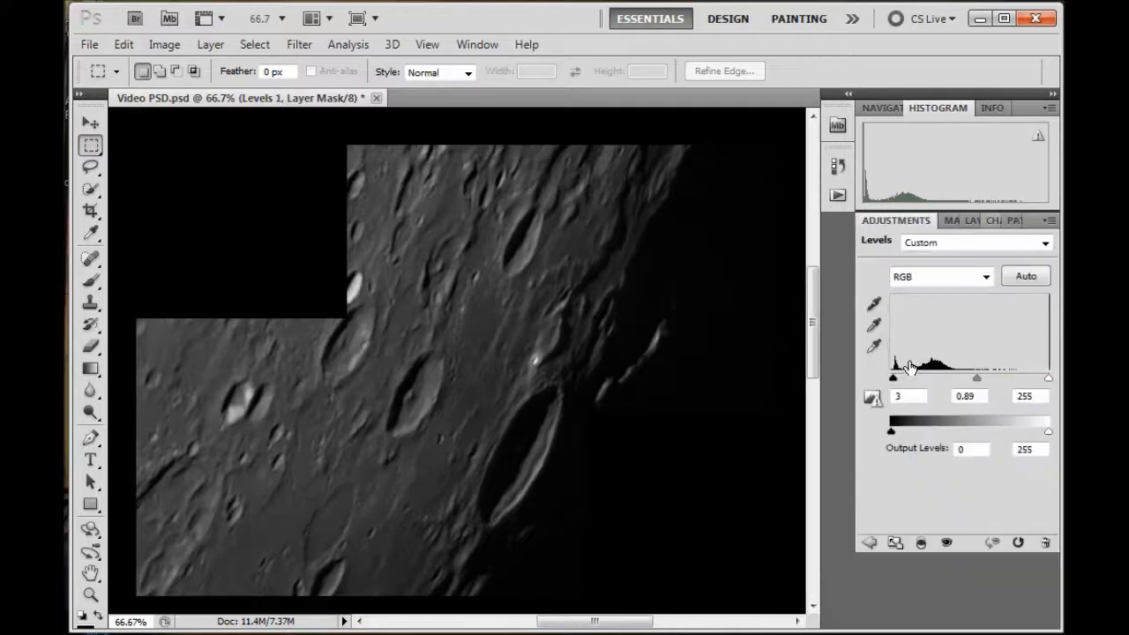
{"action": "left_click", "coordinate": [969, 222]}
{"action": "left_click", "coordinate": [859, 375]}
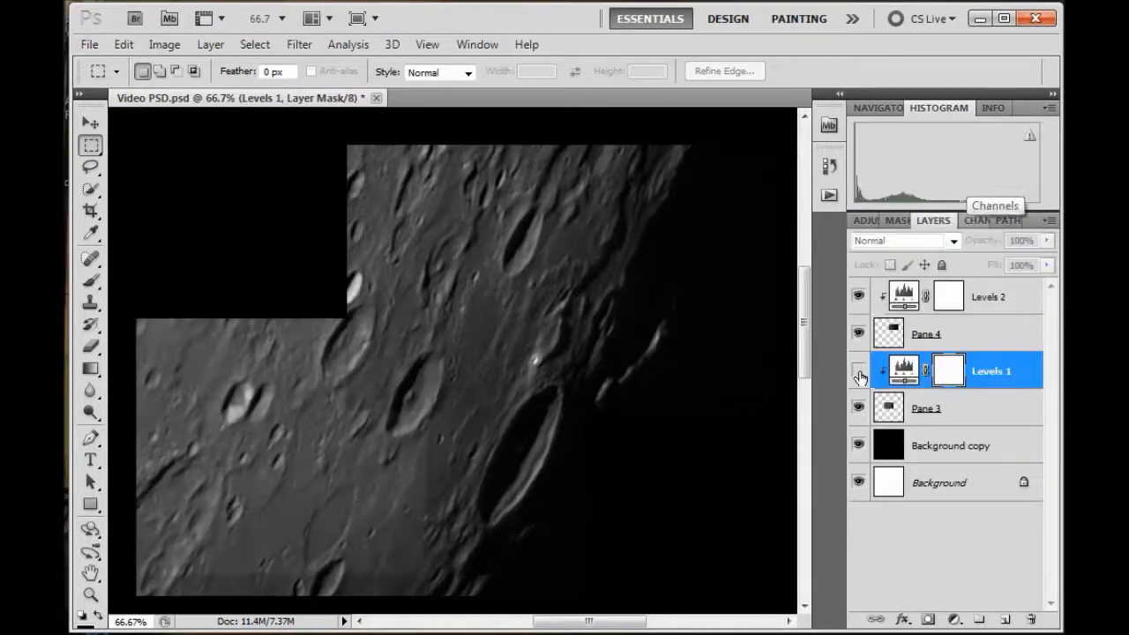
{"action": "left_click", "coordinate": [859, 374]}
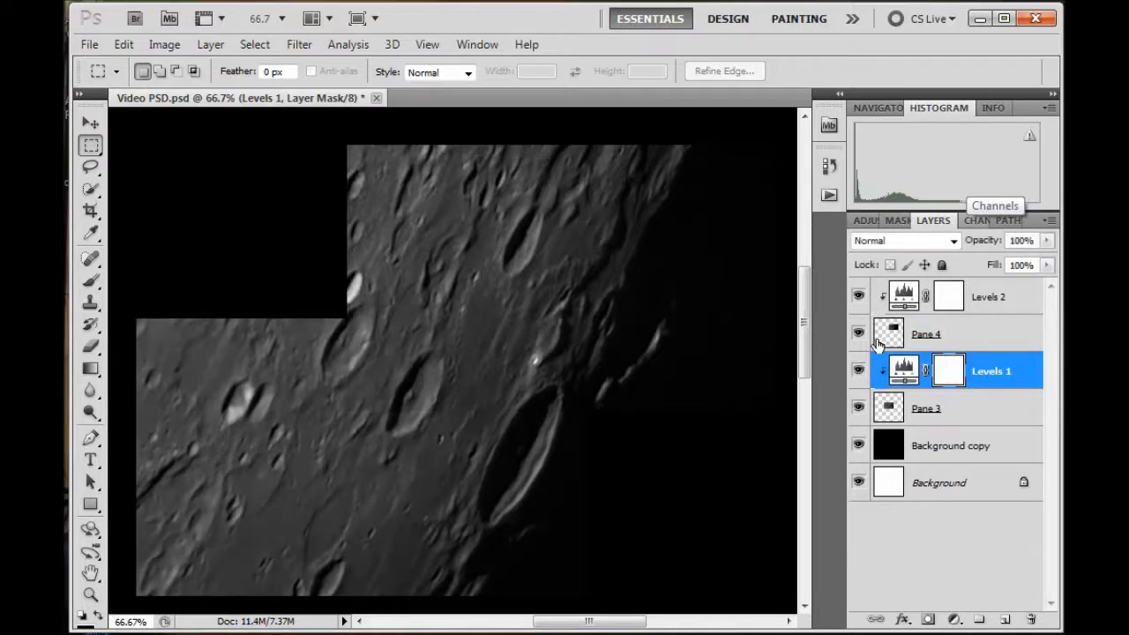
{"action": "left_click", "coordinate": [906, 294]}
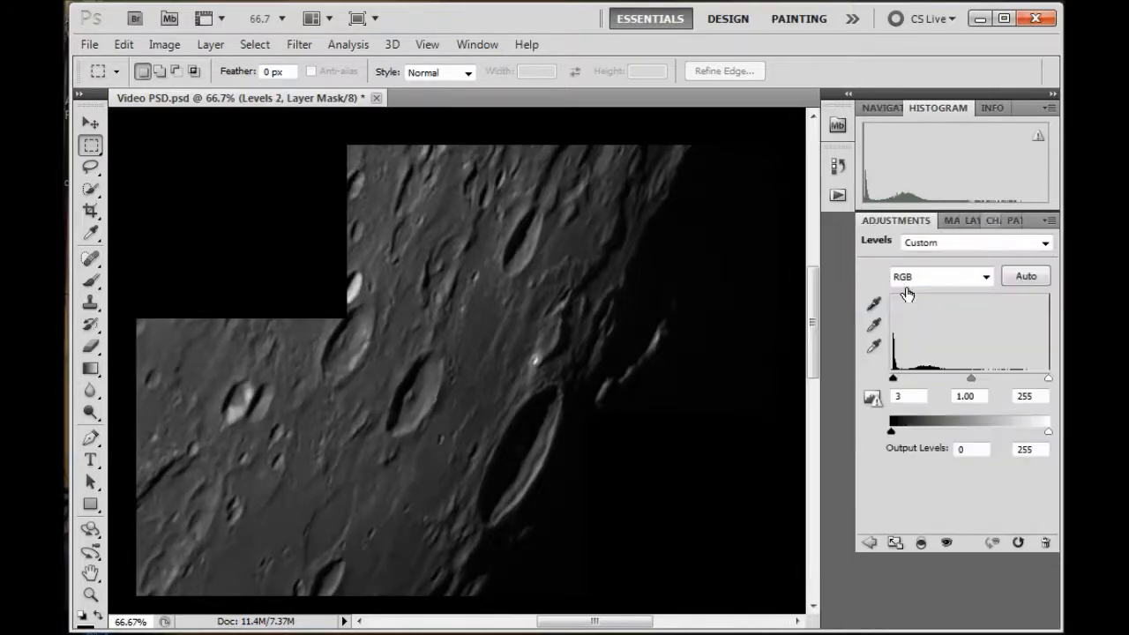
{"action": "left_click", "coordinate": [968, 219]}
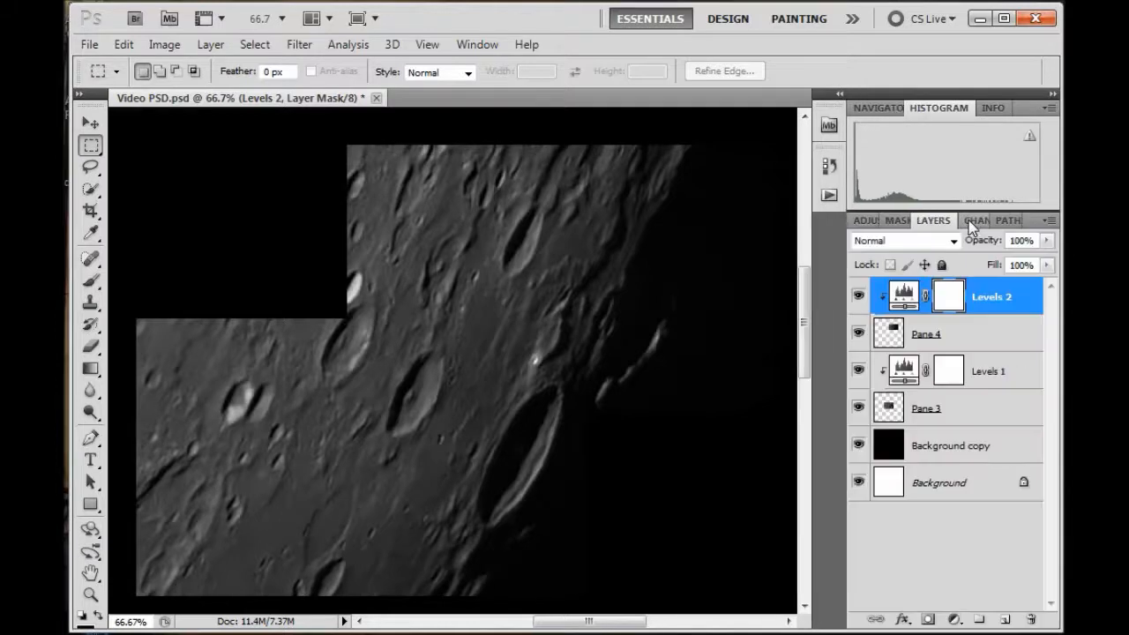
Step: Rename the Levels 2 adjustment layer as Pane 4 Levels
{"action": "left_click", "coordinate": [986, 301]}
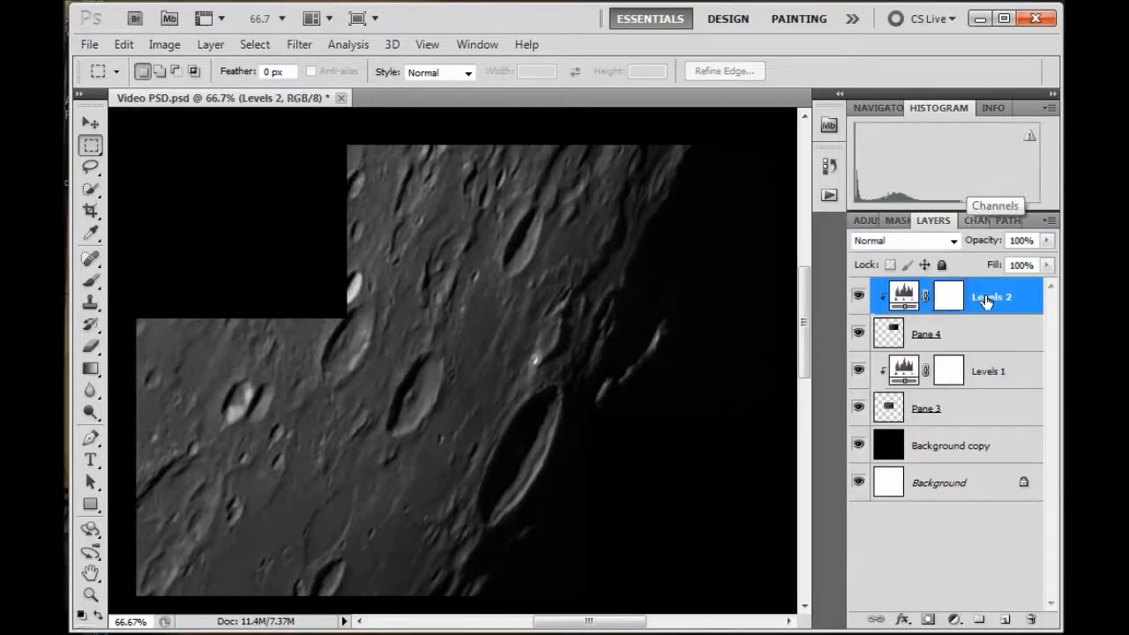
{"action": "double_click", "coordinate": [987, 301]}
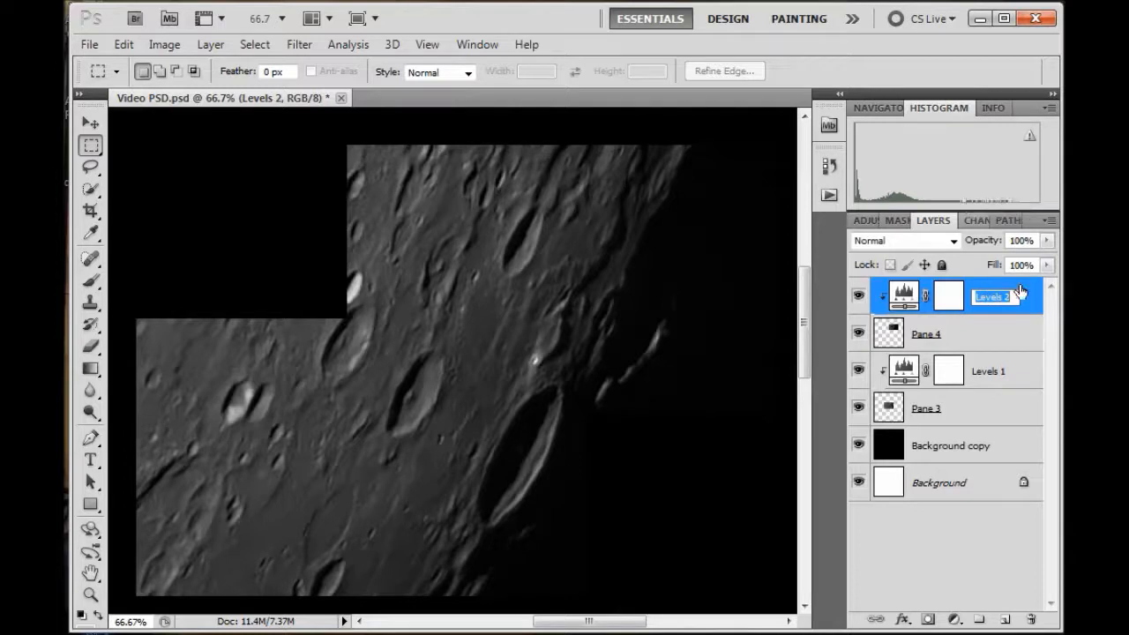
{"action": "type", "text": "Pan"}
{"action": "type", "text": "e 4 Levels"}
{"action": "left_click", "coordinate": [1001, 324]}
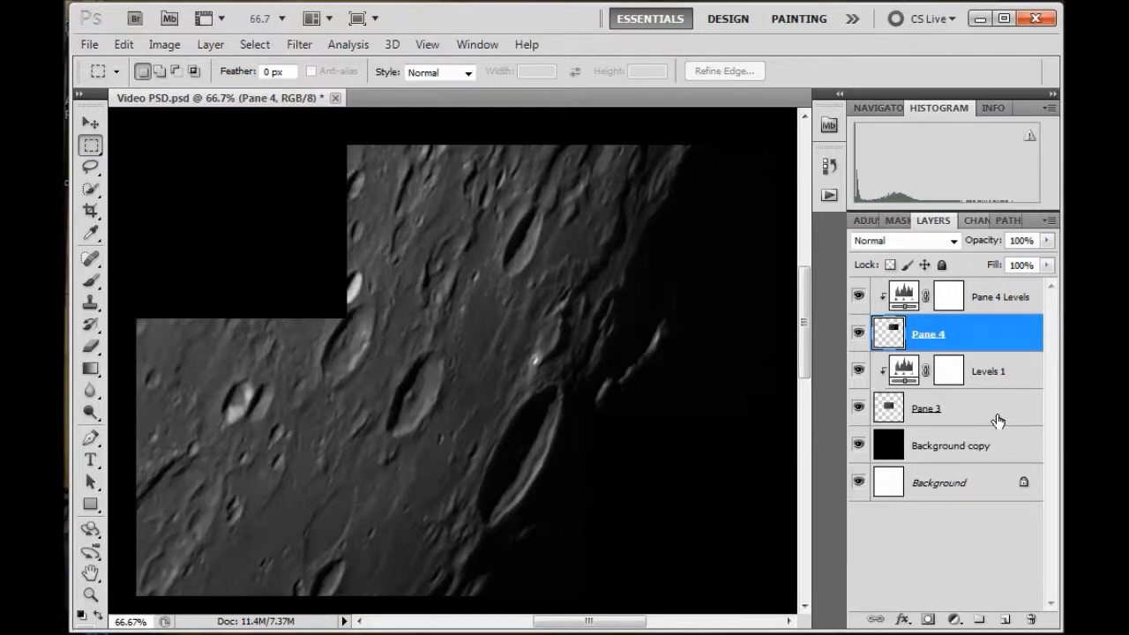
Step: Hide both Levels adjustments and compare the uncorrected mosaic with and without Pane 3
{"action": "left_click", "coordinate": [858, 300]}
{"action": "left_click", "coordinate": [859, 373]}
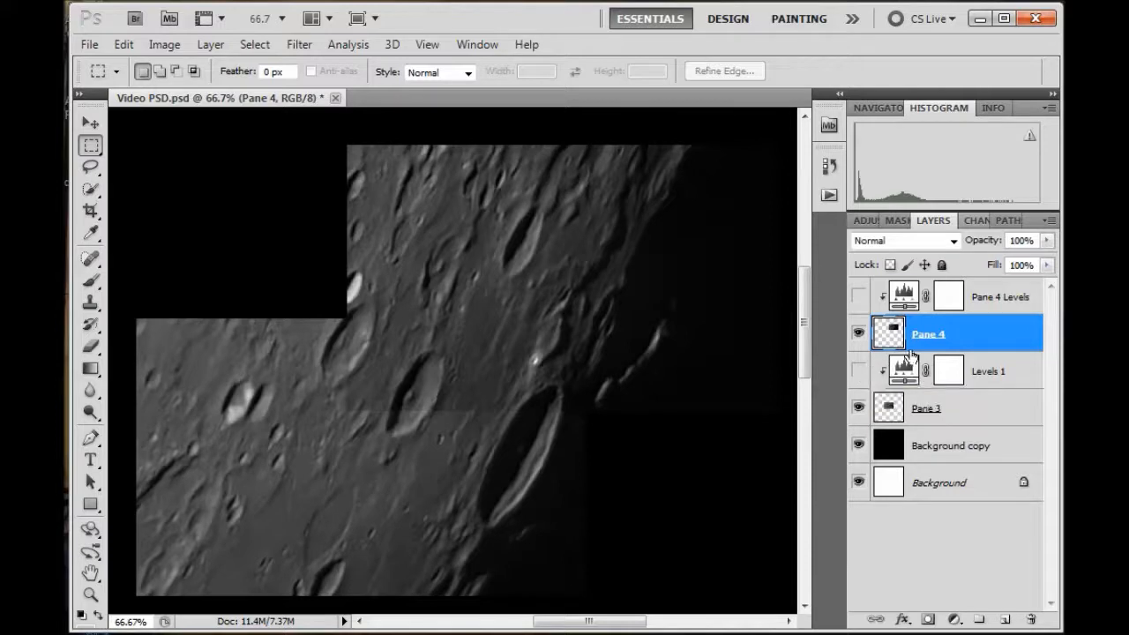
{"action": "left_click", "coordinate": [959, 412]}
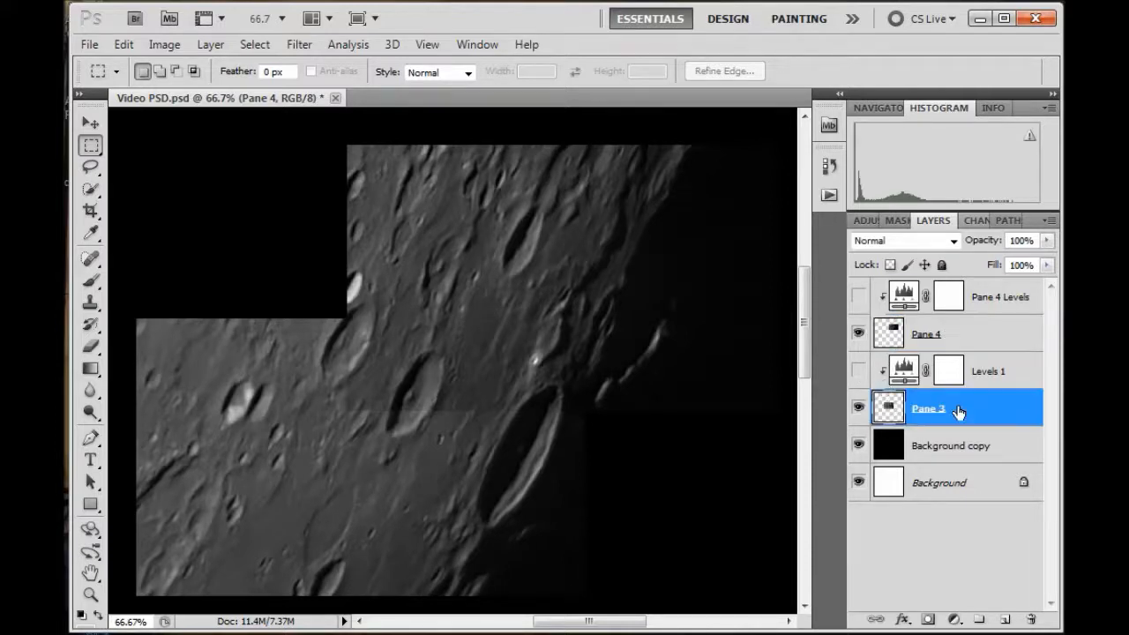
{"action": "left_click", "coordinate": [858, 407]}
{"action": "left_click", "coordinate": [859, 408]}
{"action": "left_click", "coordinate": [858, 407]}
{"action": "left_click", "coordinate": [858, 407]}
Step: Add a Curves adjustment layer above Pane 3, clipped to that layer
{"action": "left_click", "coordinate": [955, 620]}
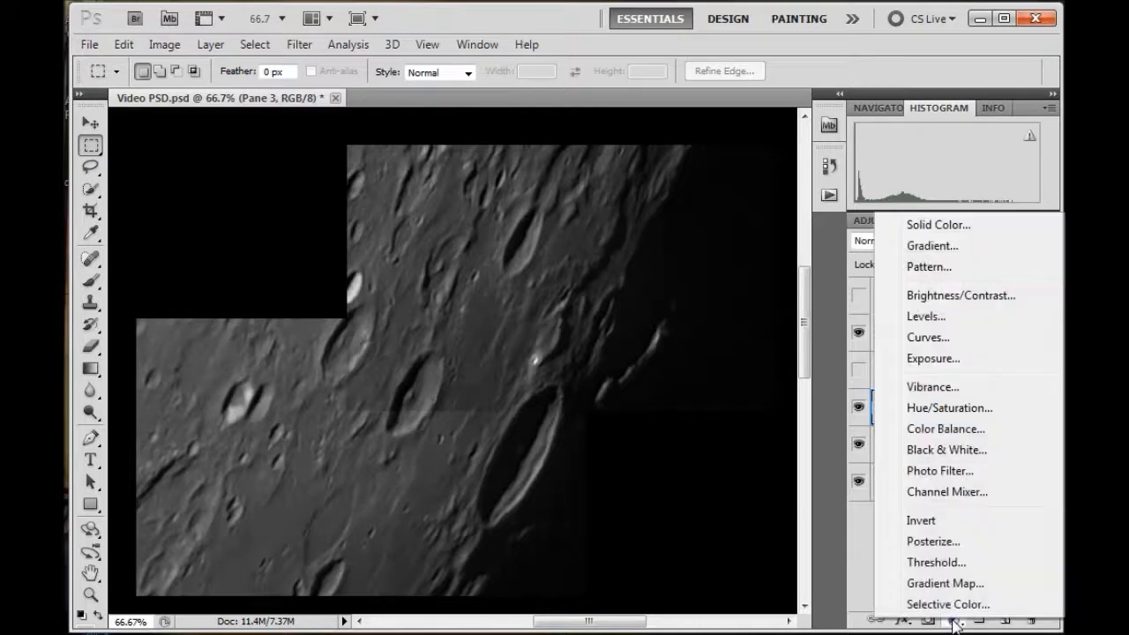
{"action": "left_click", "coordinate": [929, 340]}
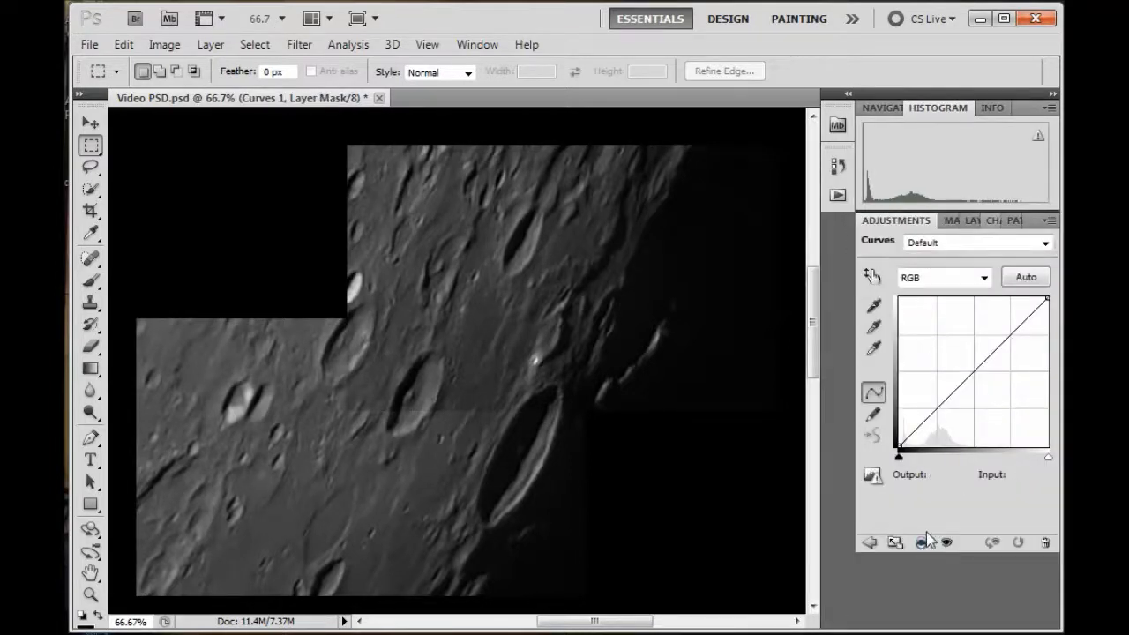
{"action": "left_click", "coordinate": [973, 221]}
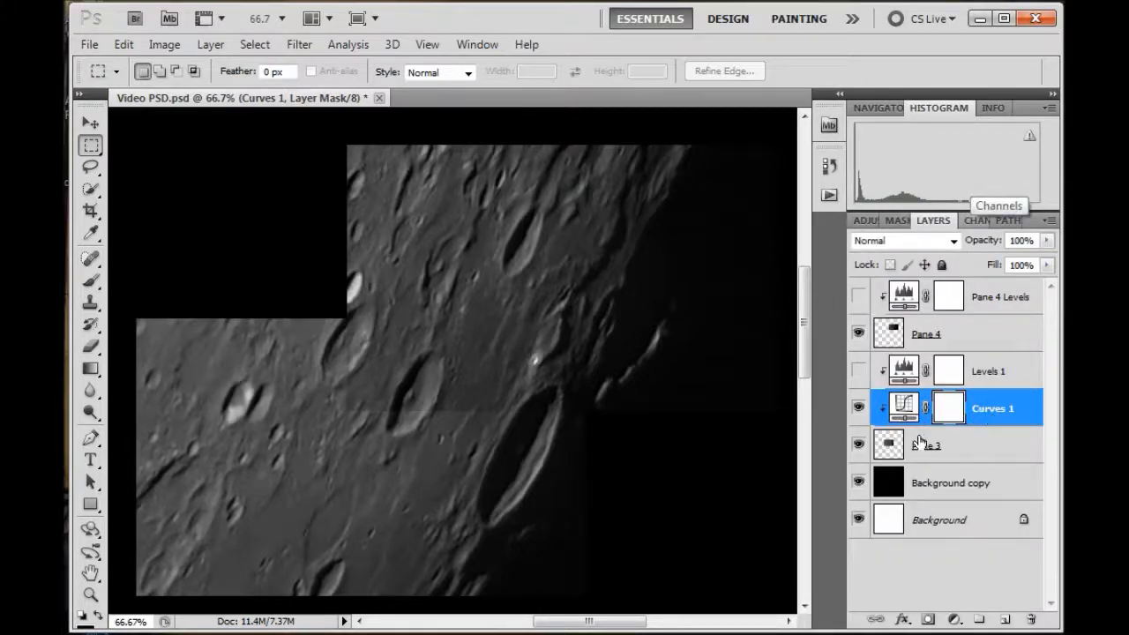
Step: Set the output of the black point to 3 on the curve clipped to Pane 3
{"action": "double_click", "coordinate": [902, 408]}
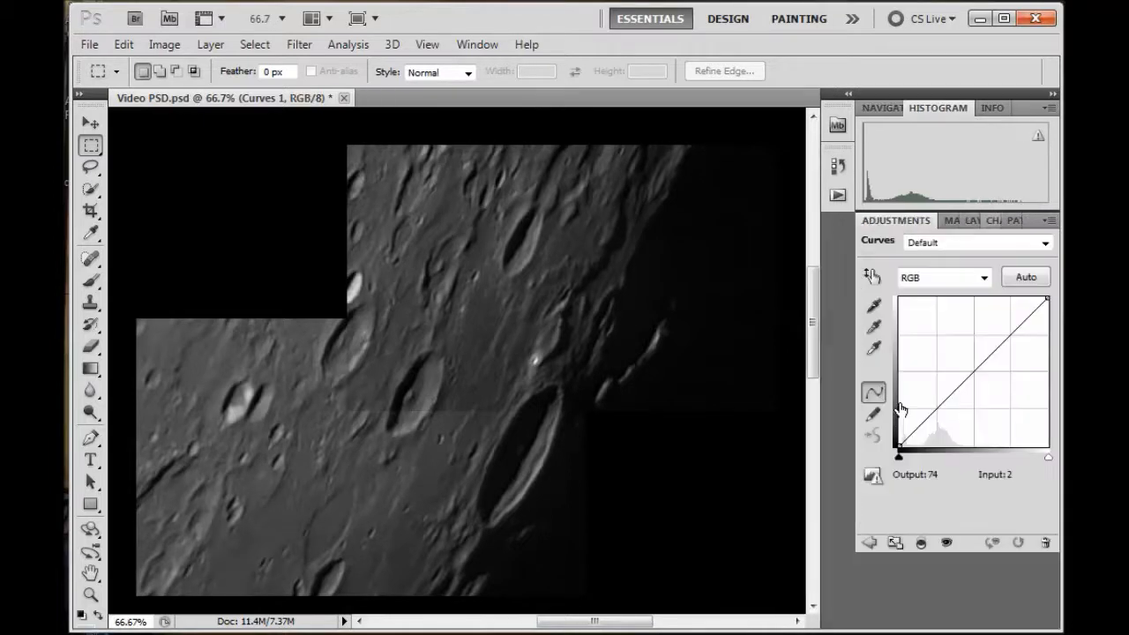
{"action": "left_click", "coordinate": [899, 462]}
{"action": "left_click_drag", "start_coordinate": [899, 457], "coordinate": [898, 439]}
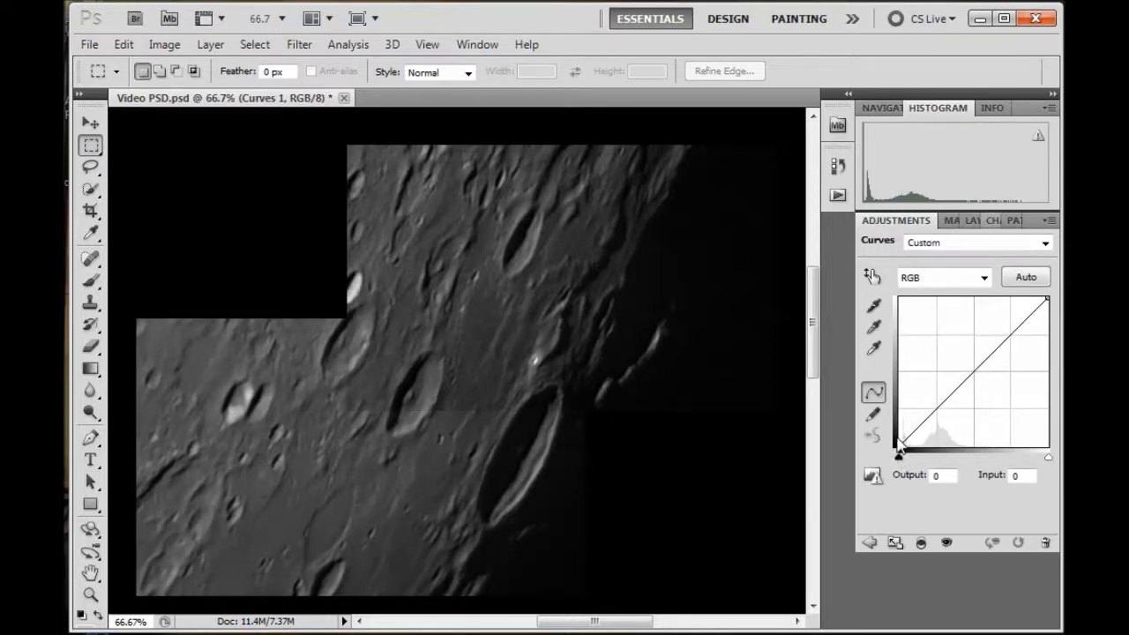
{"action": "left_click", "coordinate": [937, 476]}
{"action": "type", "text": "3"}
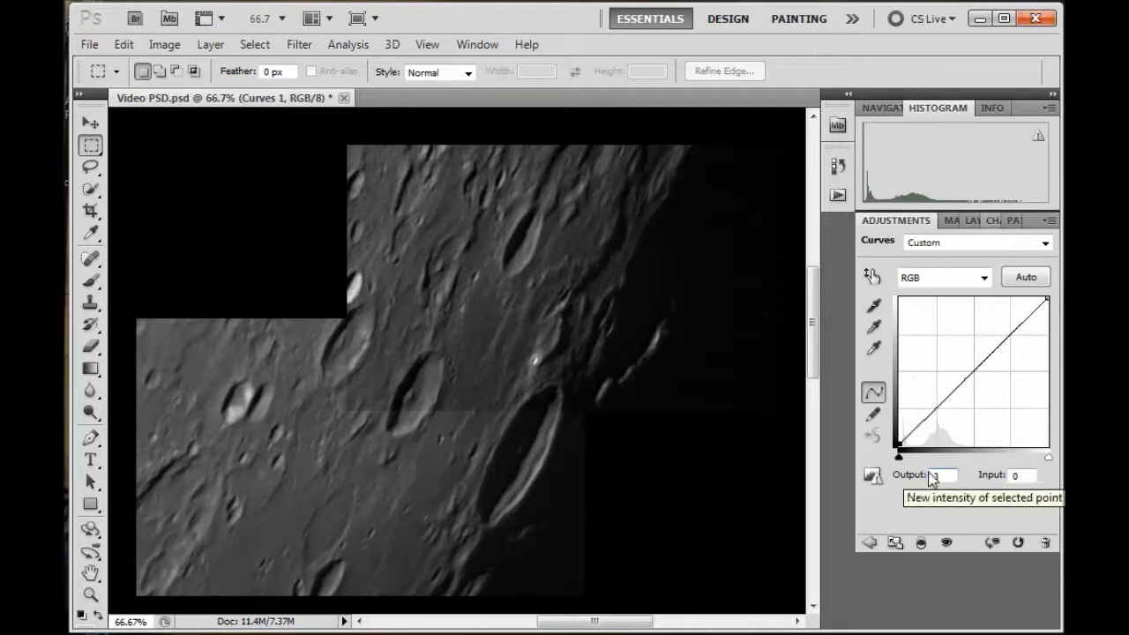
Step: Raise the upper midtones of the Pane 3 curve with a point at input 151, output 187
{"action": "mouse_move", "coordinate": [977, 372]}
{"action": "left_mouse_down"}
{"action": "mouse_move", "coordinate": [980, 383]}
{"action": "mouse_move", "coordinate": [977, 369]}
{"action": "left_mouse_up"}
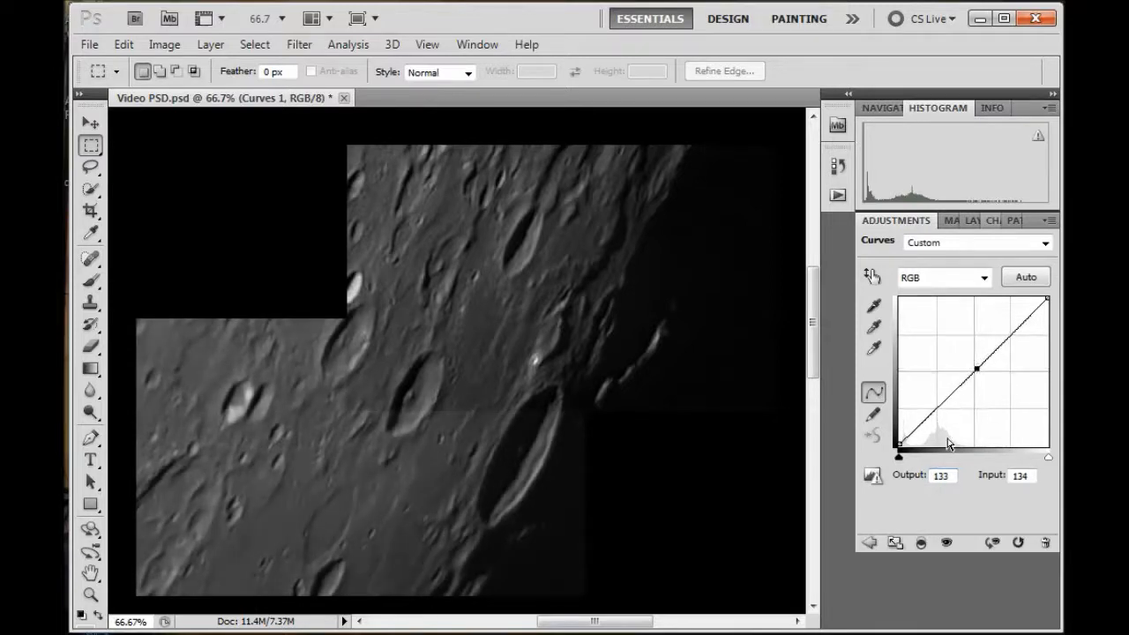
{"action": "left_click", "coordinate": [951, 477]}
{"action": "left_click", "coordinate": [900, 444]}
{"action": "left_click_drag", "start_coordinate": [977, 369], "coordinate": [987, 337]}
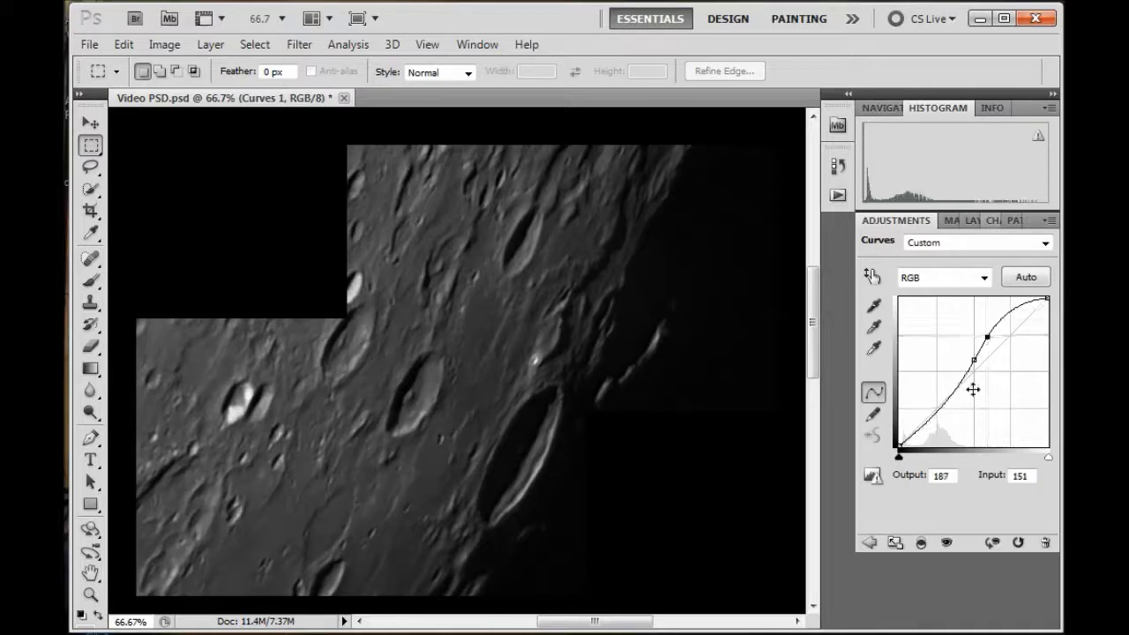
Step: Add a lower point to the Pane 3 curve at input 74, output 62 to darken the shadows
{"action": "left_click", "coordinate": [938, 407]}
{"action": "mouse_move", "coordinate": [938, 406]}
{"action": "left_mouse_down"}
{"action": "mouse_move", "coordinate": [932, 384]}
{"action": "mouse_move", "coordinate": [942, 407]}
{"action": "left_mouse_up"}
{"action": "left_click_drag", "start_coordinate": [943, 408], "coordinate": [943, 409]}
{"action": "key", "text": "Right"}
{"action": "key", "text": "Down"}
{"action": "key", "text": "Down"}
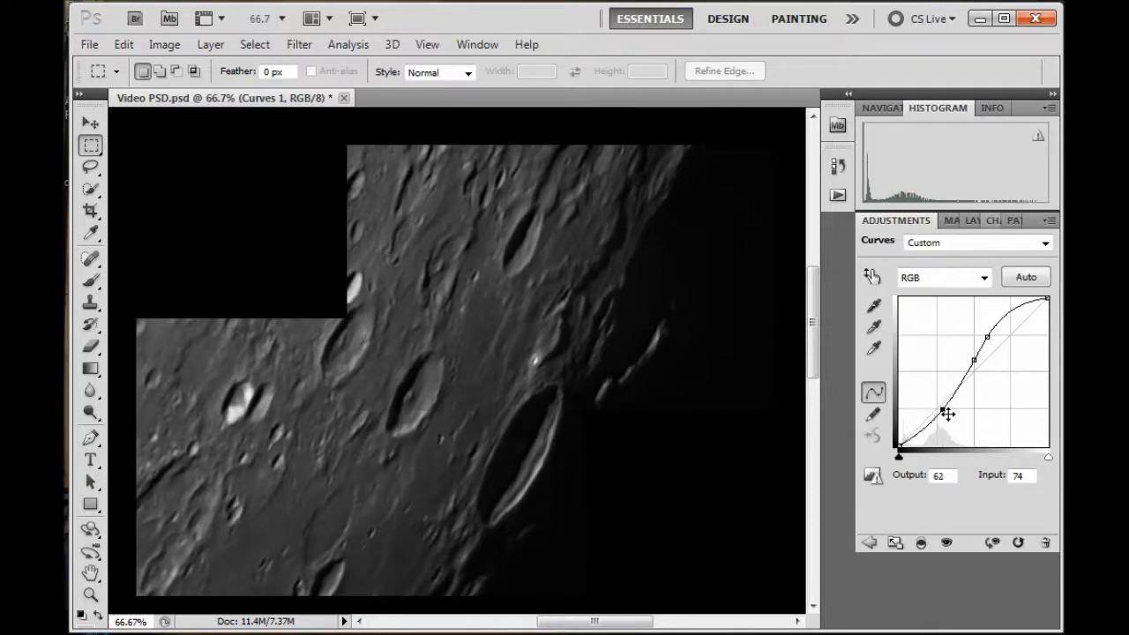
Step: Move the lower point of the Pane 3 curve to input 62, output 66
{"action": "key", "text": "Up"}
{"action": "key", "text": "Up"}
{"action": "key", "text": "Up"}
{"action": "key", "text": "Left"}
{"action": "key", "text": "Left"}
{"action": "key", "text": "Left"}
{"action": "key", "text": "Left"}
{"action": "key", "text": "Left"}
{"action": "key", "text": "Left"}
{"action": "key", "text": "Left"}
{"action": "key", "text": "Left"}
{"action": "key", "text": "Left"}
{"action": "key", "text": "Left"}
{"action": "key", "text": "Left"}
{"action": "key", "text": "Left"}
{"action": "key", "text": "Left"}
{"action": "key", "text": "Left"}
{"action": "key", "text": "Left"}
{"action": "key", "text": "Left"}
{"action": "key", "text": "Left"}
{"action": "key", "text": "Left"}
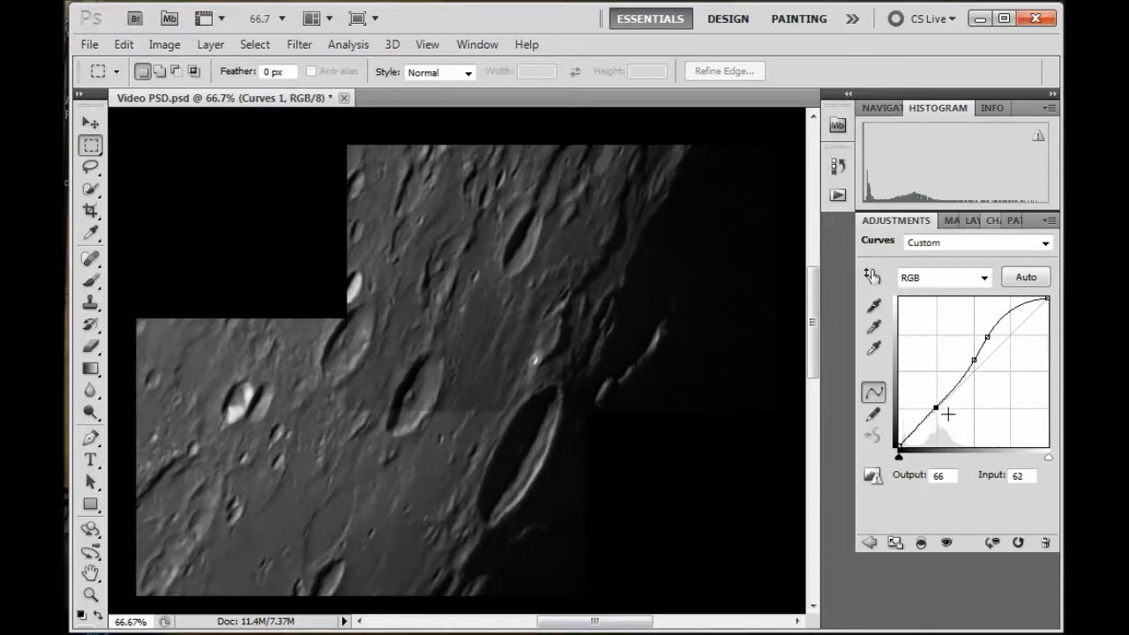
Step: Shift the lower point of the Pane 3 curve to input 74 to darken the pane
{"action": "key", "text": "Right"}
{"action": "key", "text": "Right"}
{"action": "key", "text": "Right"}
{"action": "key", "text": "Right"}
{"action": "key", "text": "Right"}
{"action": "key", "text": "Right"}
{"action": "key", "text": "Right"}
{"action": "key", "text": "Right"}
{"action": "key", "text": "Right"}
{"action": "key", "text": "Right"}
{"action": "key", "text": "Right"}
{"action": "key", "text": "Right"}
{"action": "key", "text": "Right"}
{"action": "key", "text": "Right"}
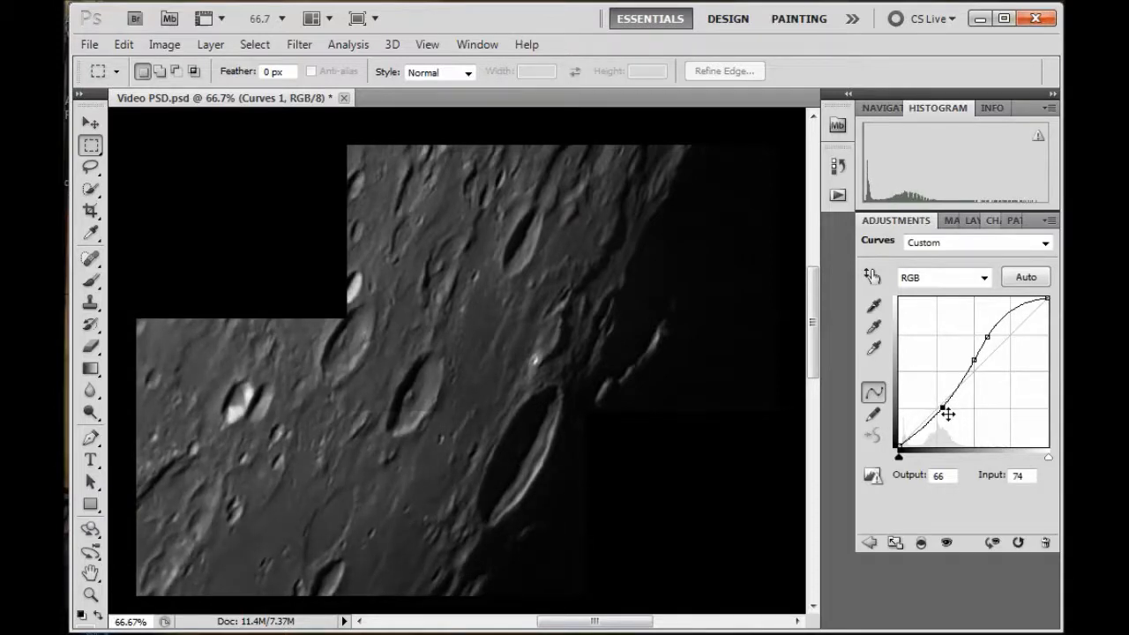
Step: Delete the Curves adjustment layer and show the Levels adjustments on Pane 3 and Pane 4 again
{"action": "left_click", "coordinate": [969, 220]}
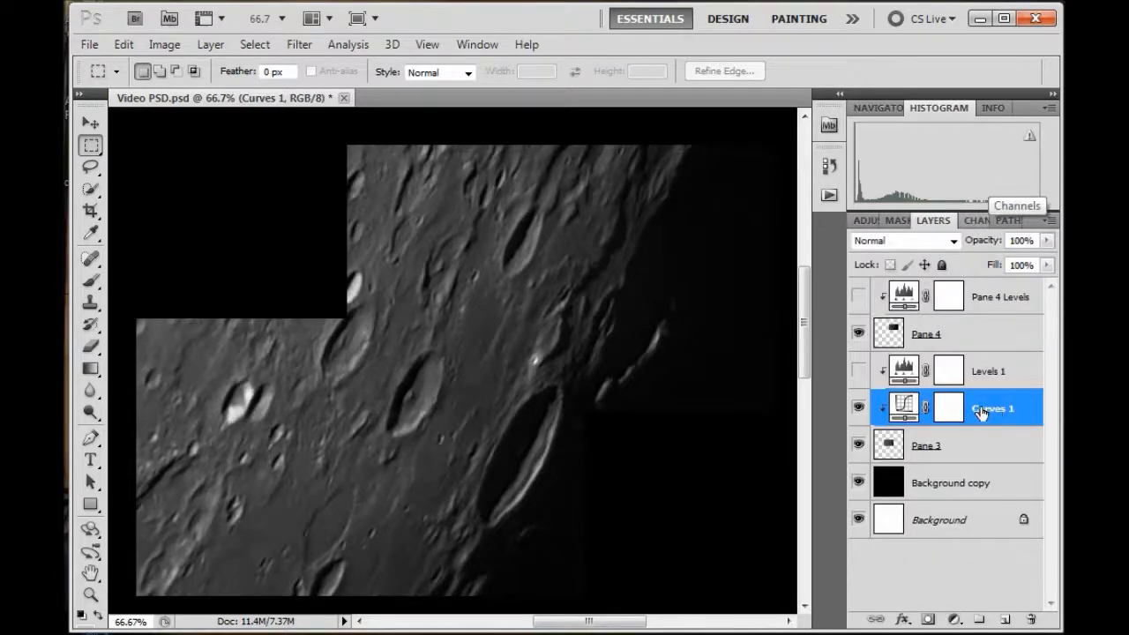
{"action": "right_click", "coordinate": [982, 412]}
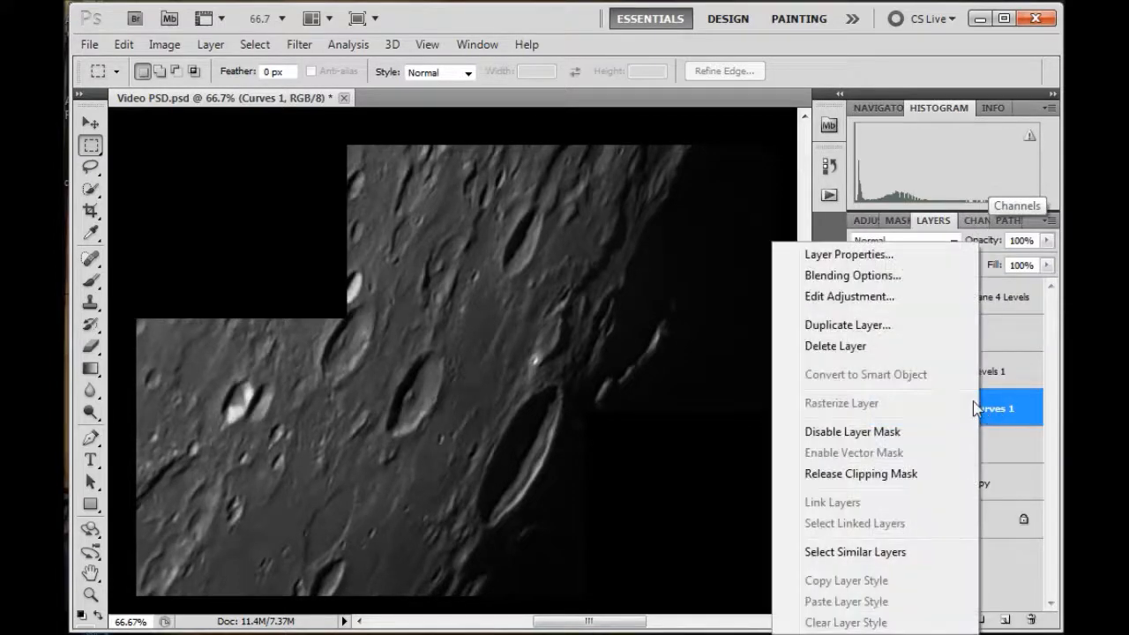
{"action": "left_click", "coordinate": [837, 351]}
{"action": "left_click", "coordinate": [528, 257]}
{"action": "left_click", "coordinate": [859, 372]}
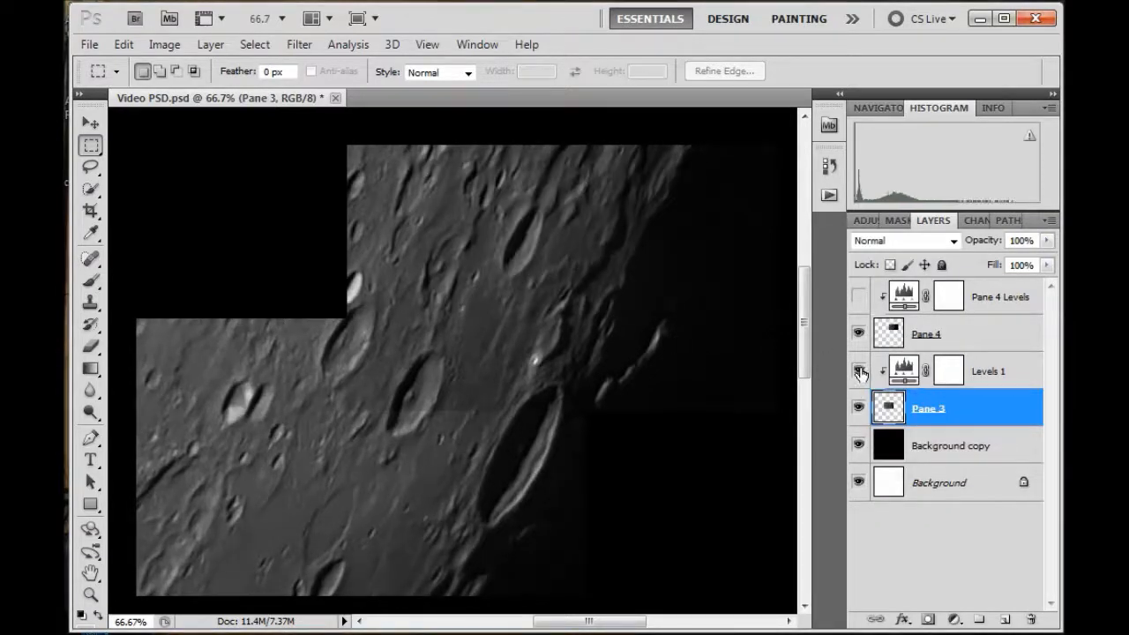
{"action": "left_click", "coordinate": [859, 297]}
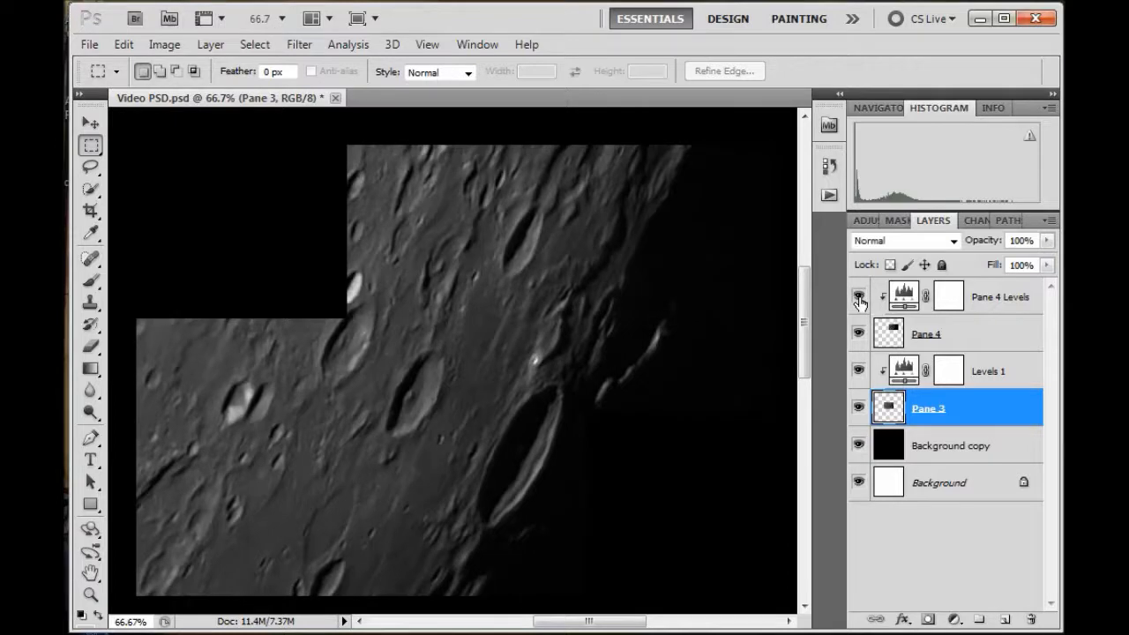